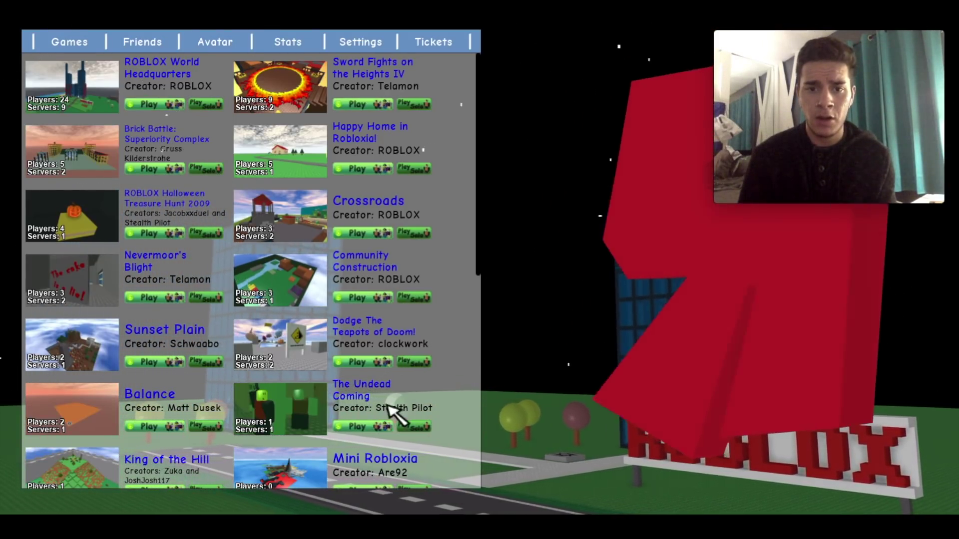
Step: Join The Undead Coming using its Play button in the Games tab
click(381, 429)
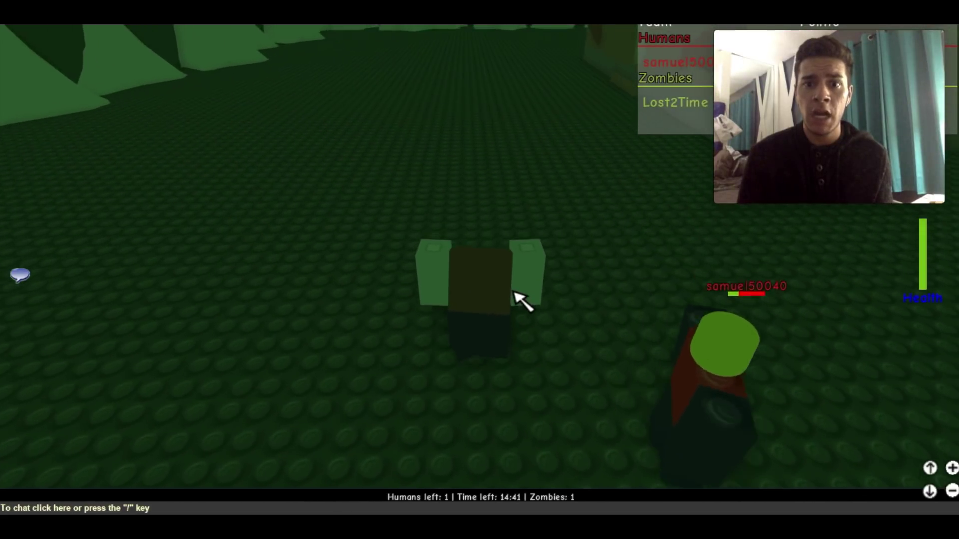
Step: Walk the zombie toward the building and across the baseplate until the round ends
key(w)
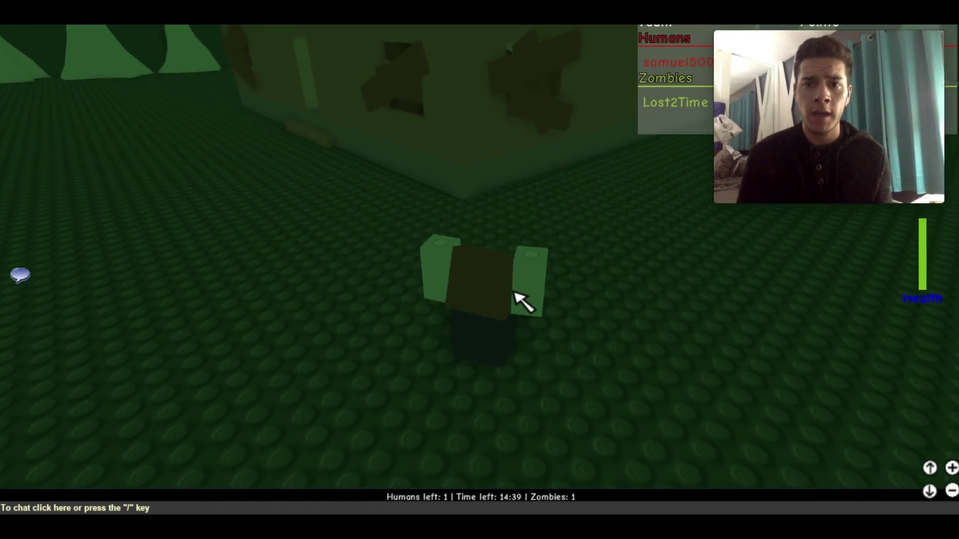
key(w)
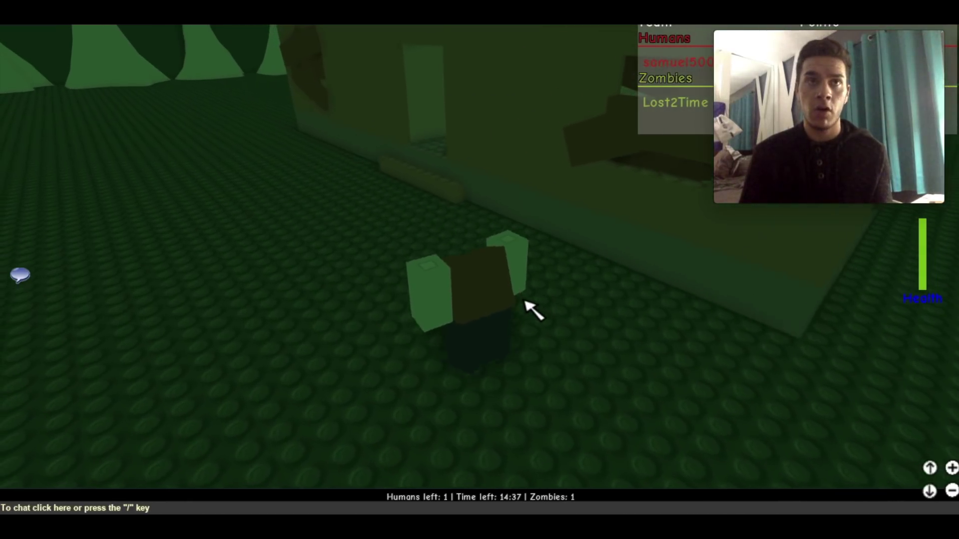
key(w)
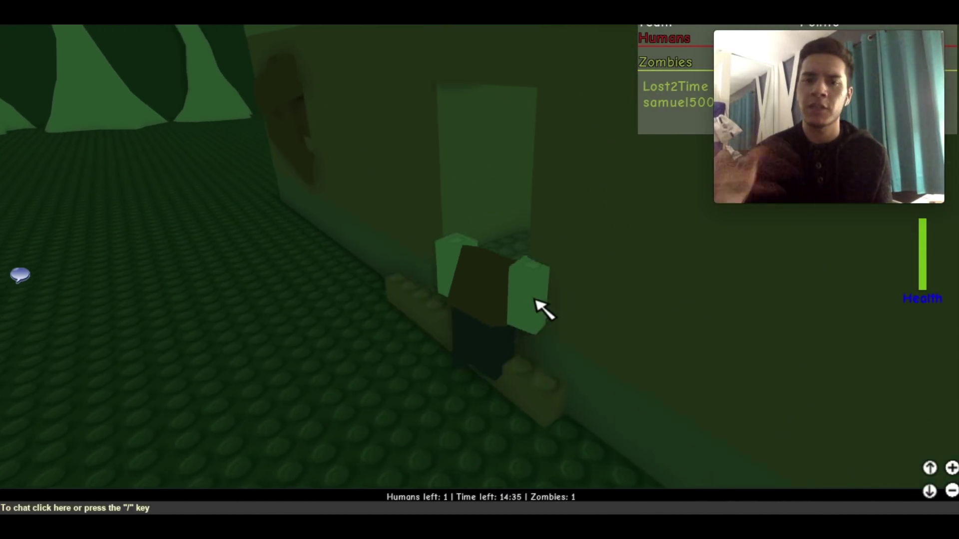
key(w)
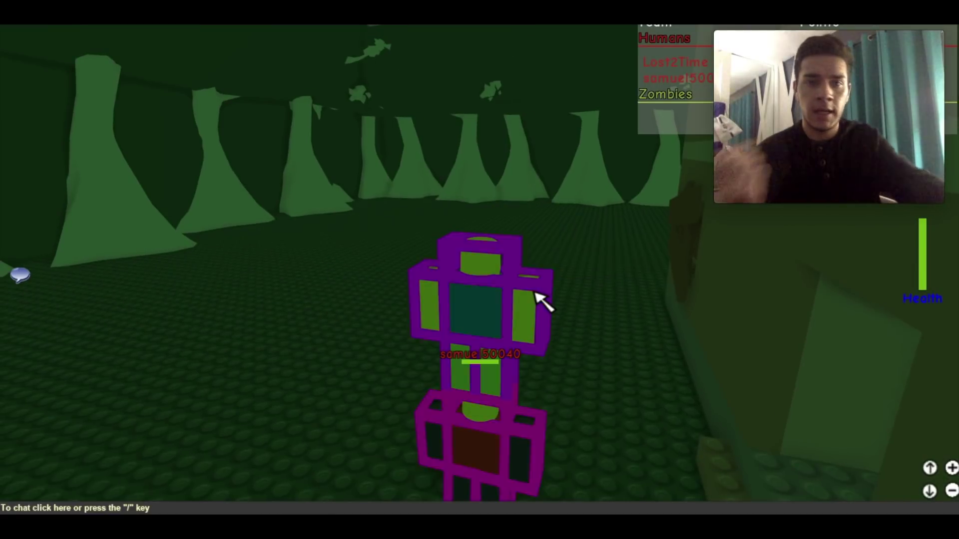
key(w)
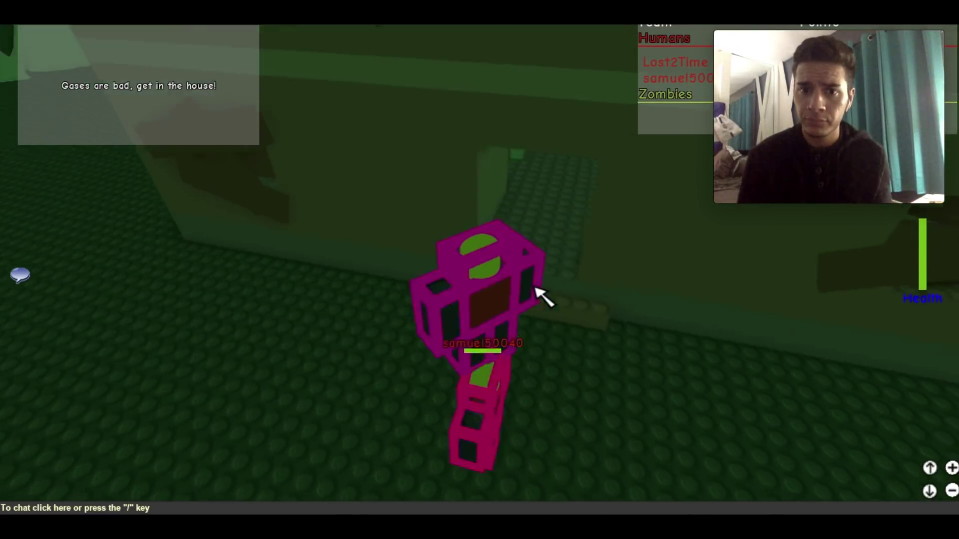
Step: Walk the human character into and through the house, then across the baseplate
key(w)
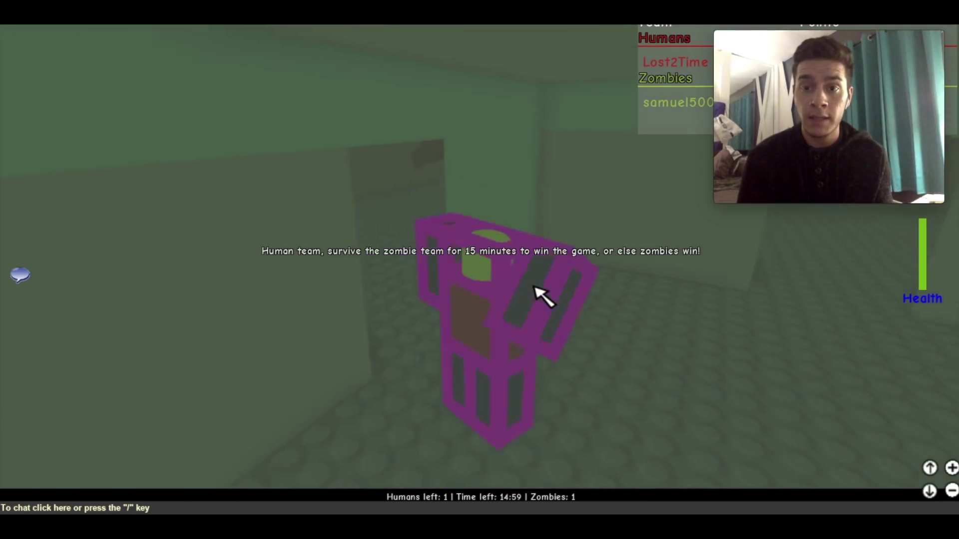
key(w)
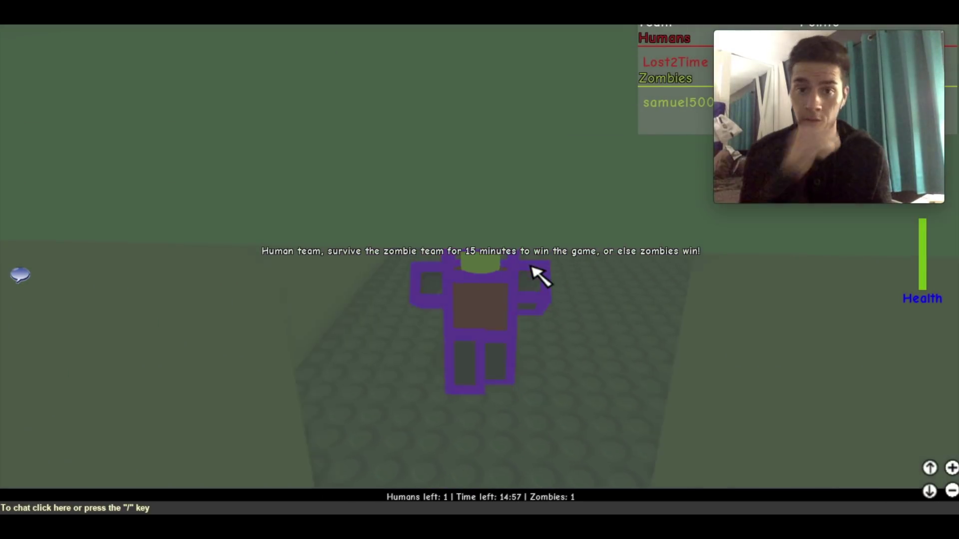
key(w)
key(w)
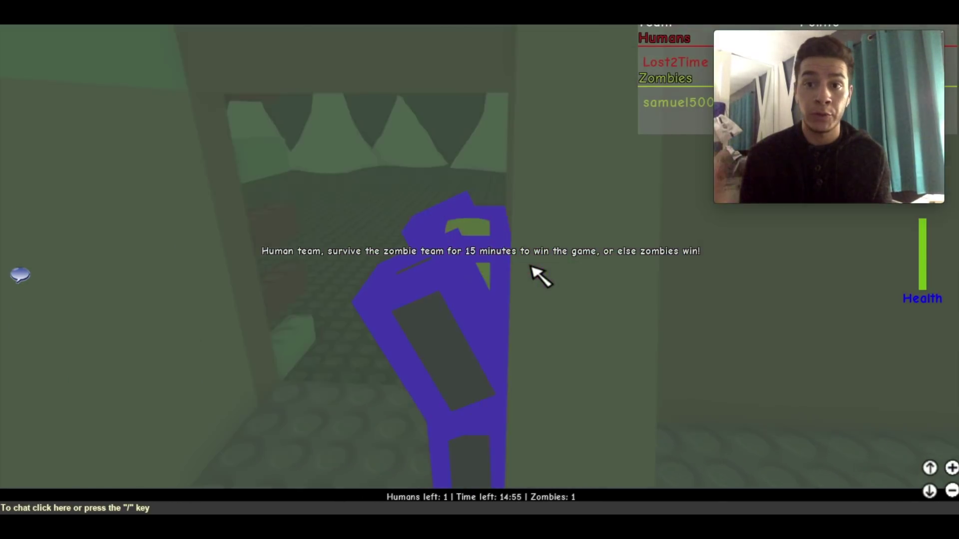
key(w)
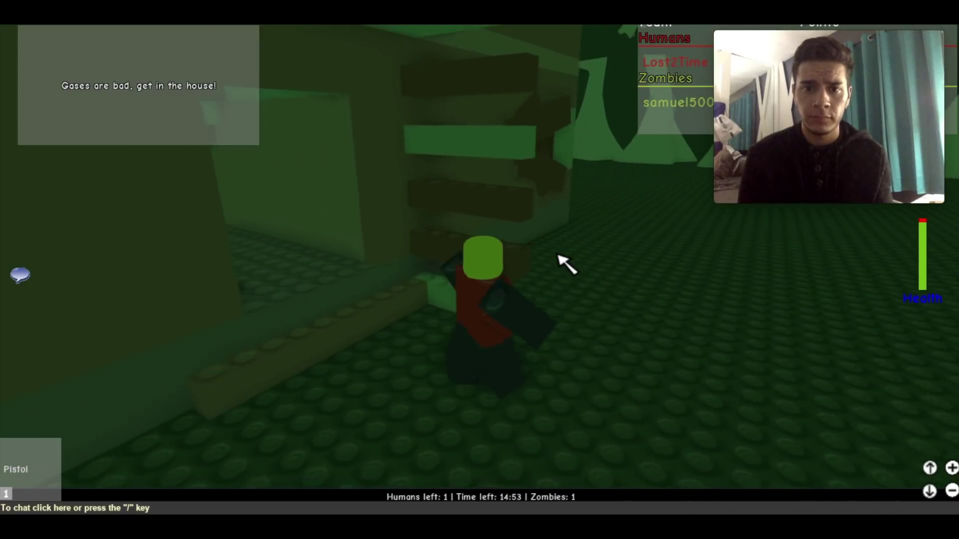
key(w)
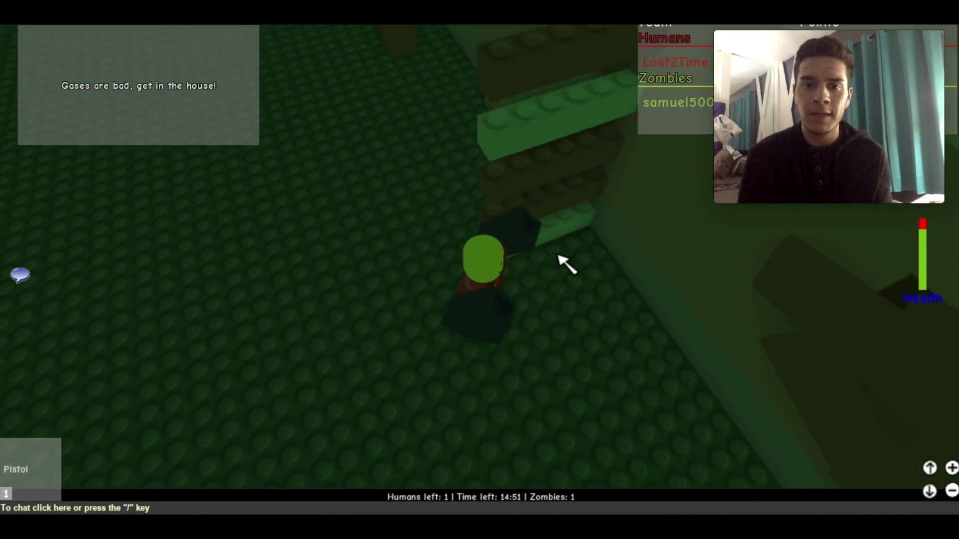
key(w)
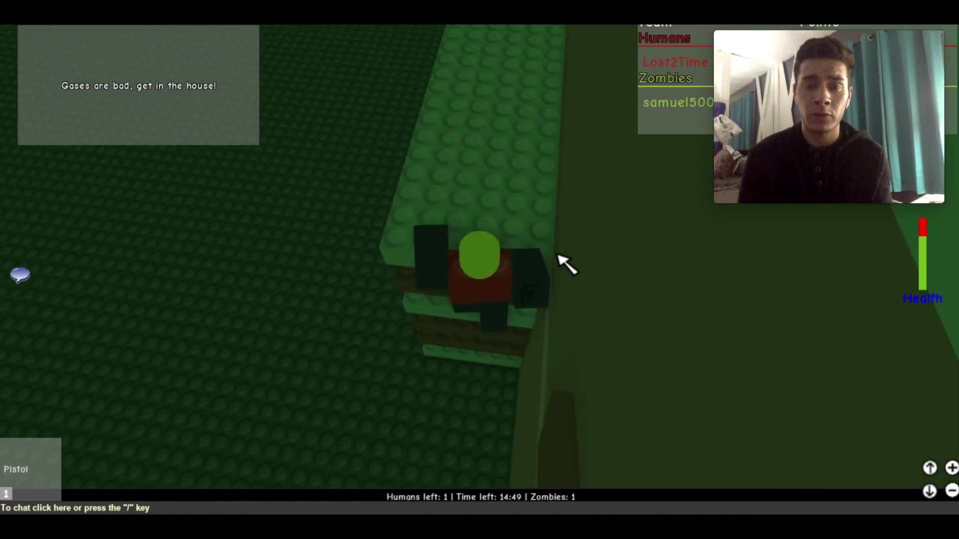
key(w)
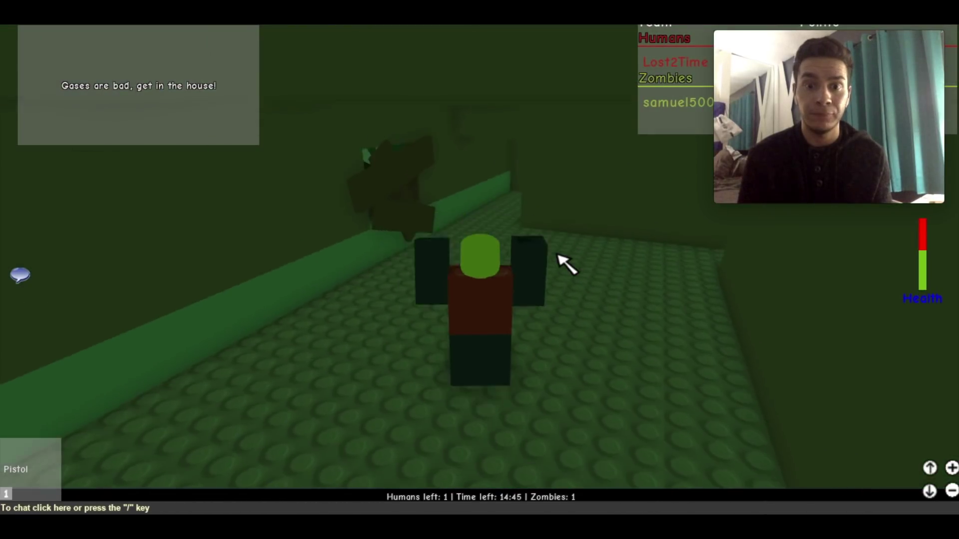
key(w)
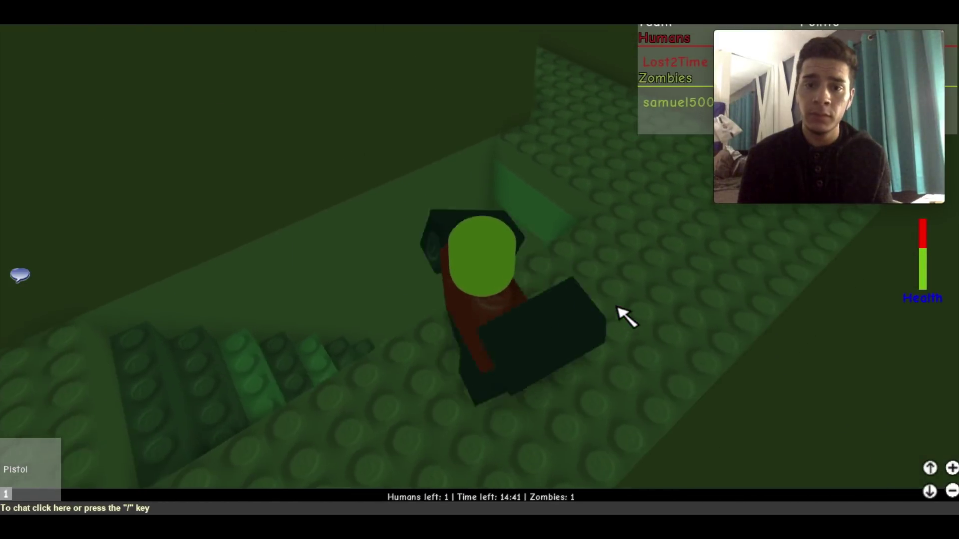
key(w)
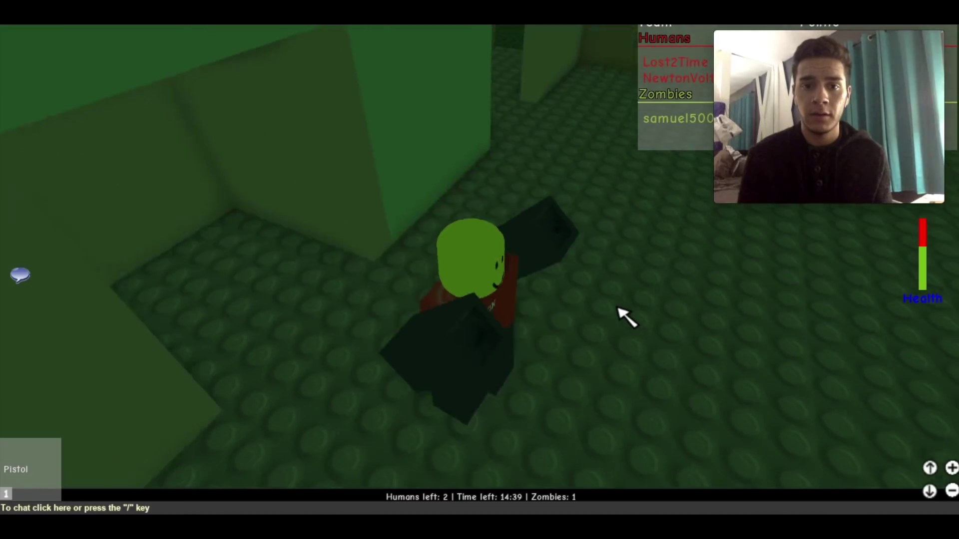
Step: Equip the pistol, shoot at the other player, and move along the wall
key(1)
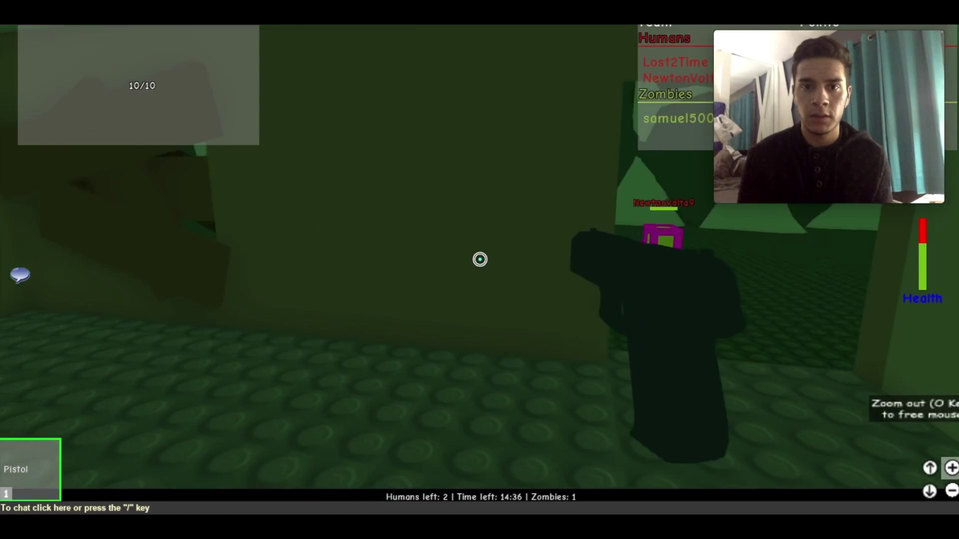
click(480, 259)
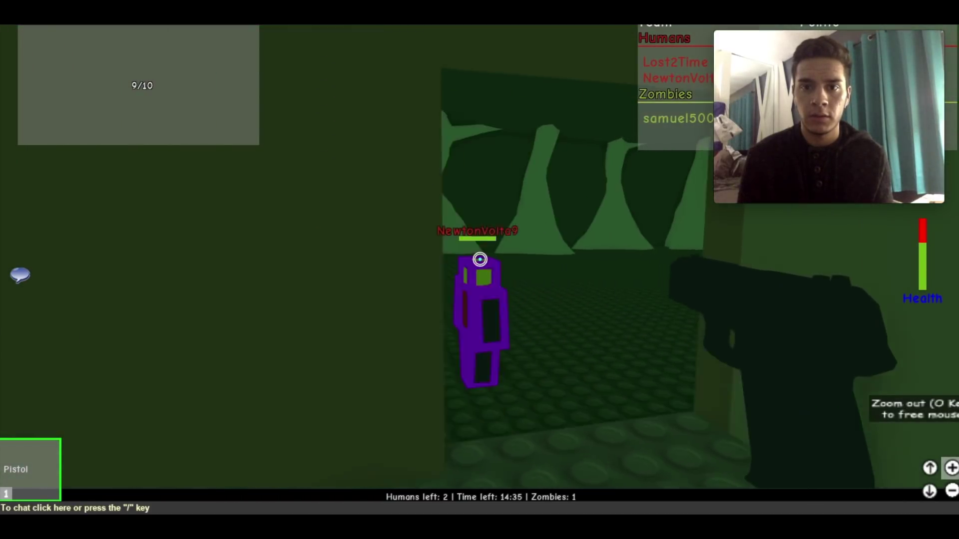
key(w)
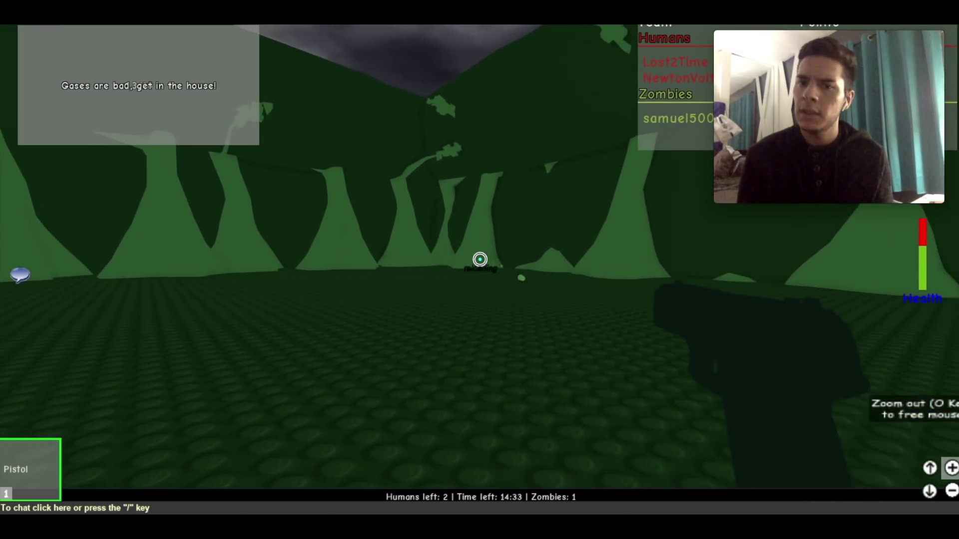
key(w)
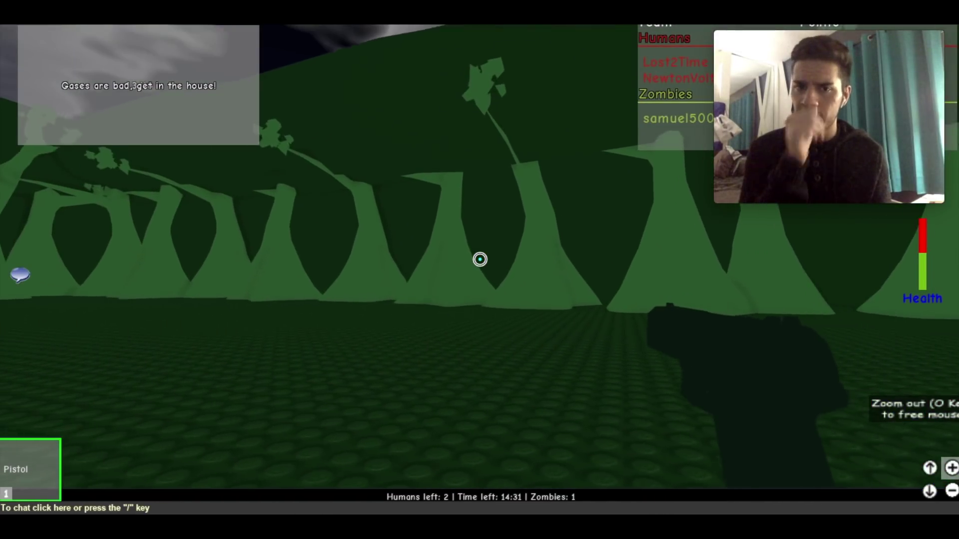
key(w)
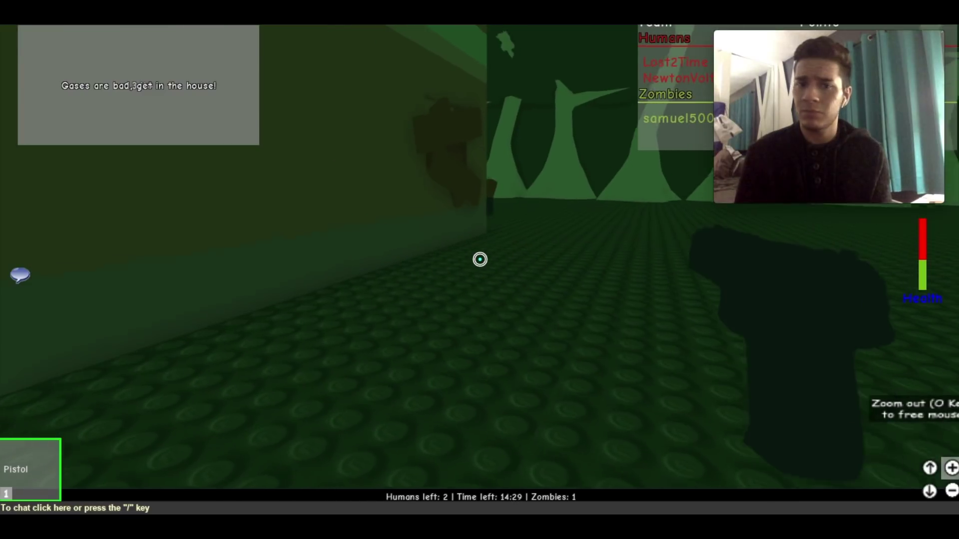
key(w)
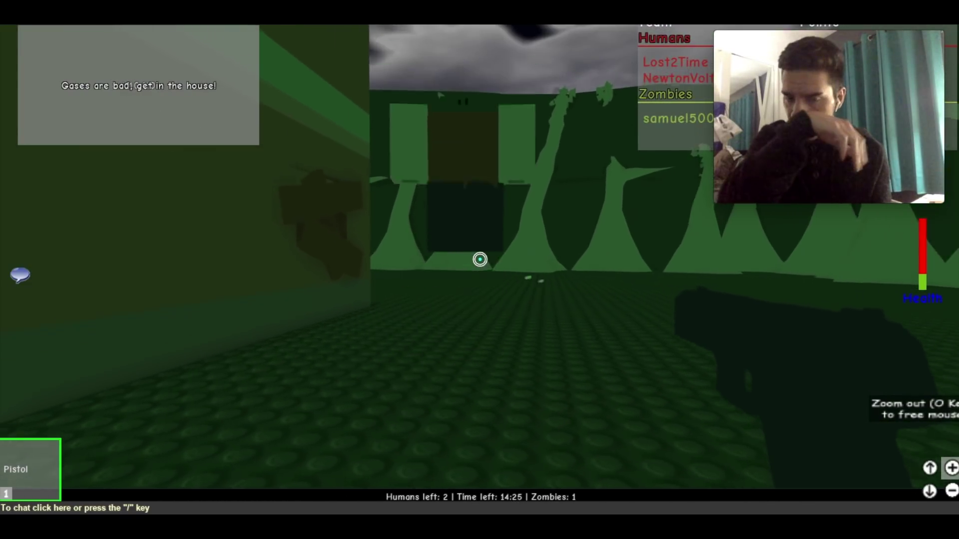
key(w)
key(w)
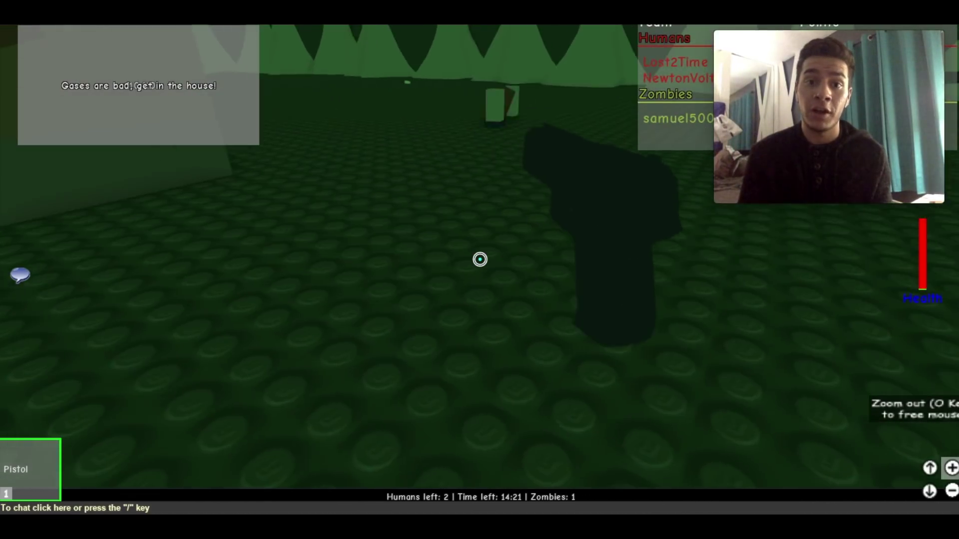
Step: Run across the field and through the forest until infected
key(w)
key(w)
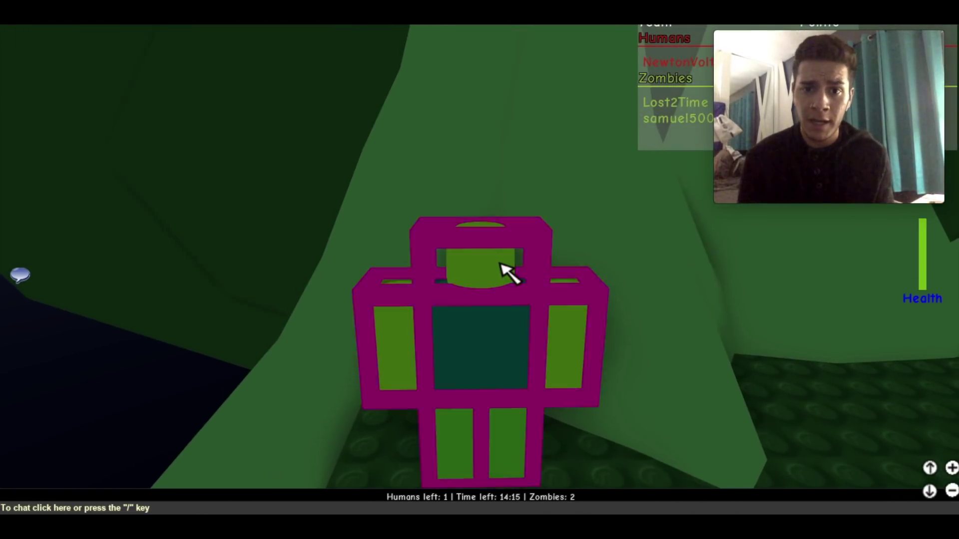
drag(508, 271, 502, 294)
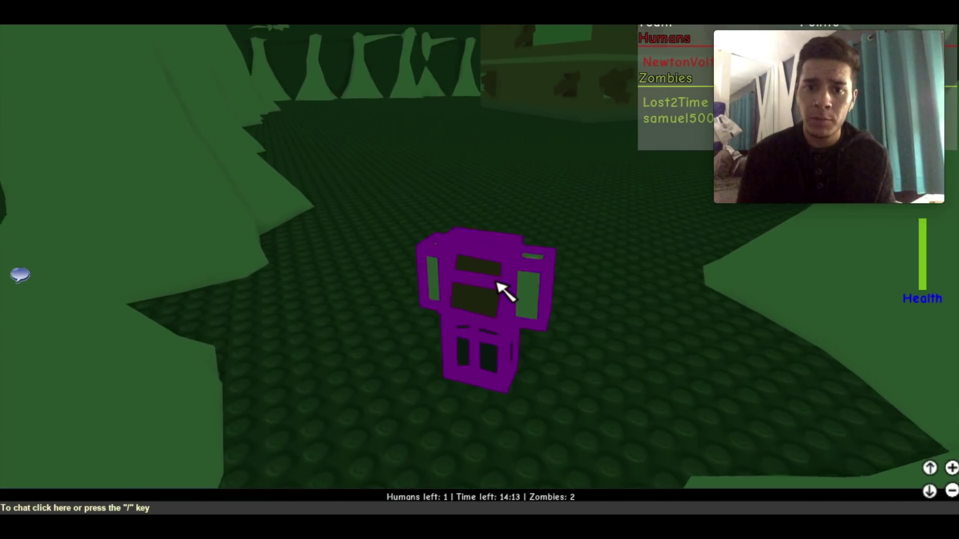
key(w)
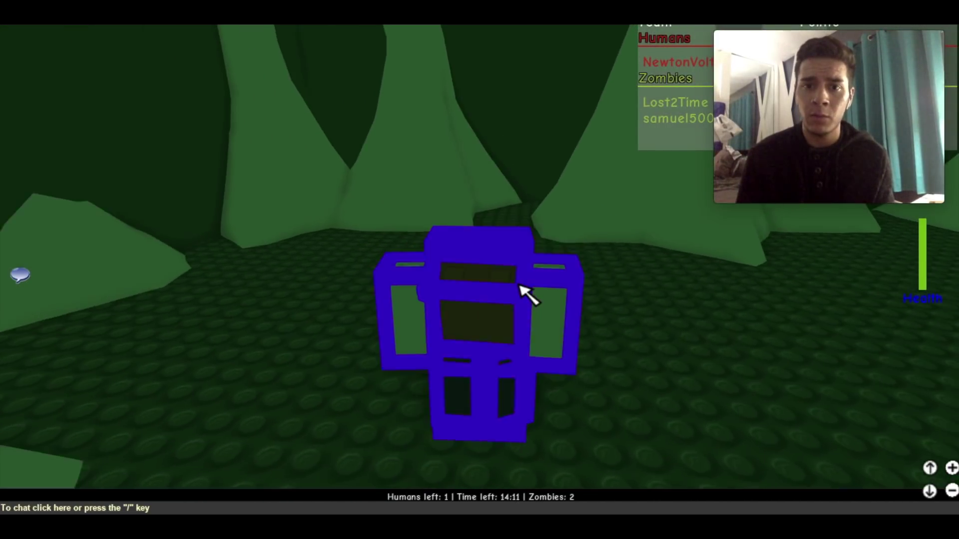
key(w)
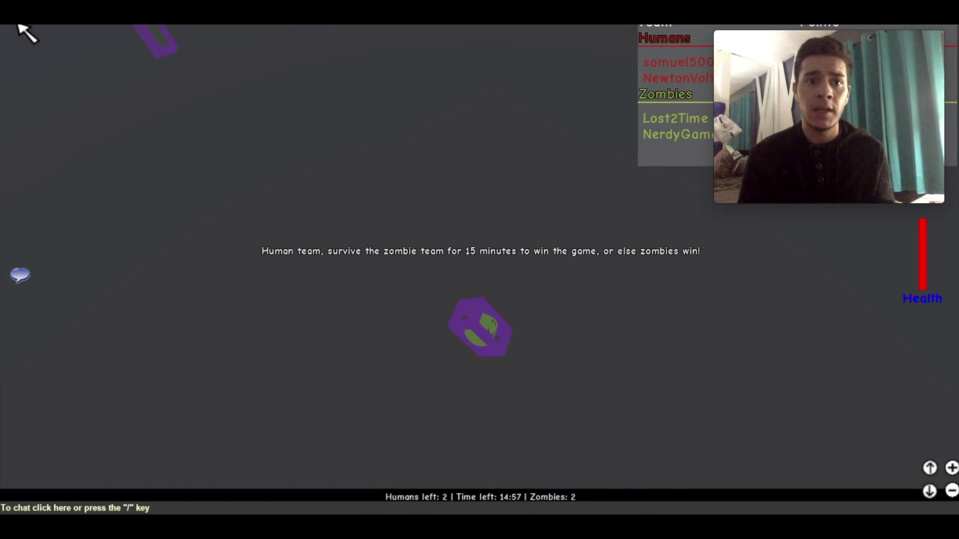
Step: Check the player list in the Esc menu and orbit the view around the character
key(Escape)
key(Escape)
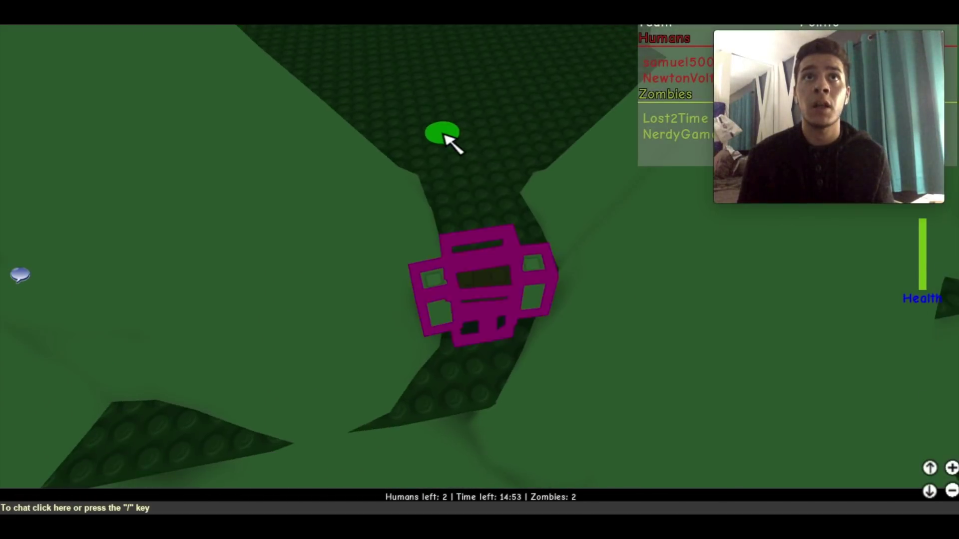
drag(449, 142, 512, 30)
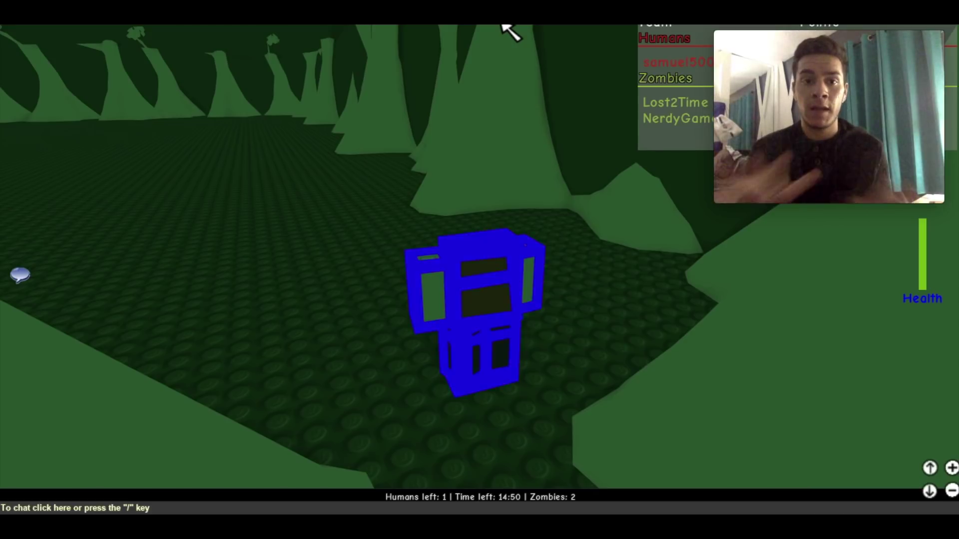
mouse_move(512, 30)
mouse_down()
mouse_move(464, 91)
mouse_move(457, 54)
mouse_up()
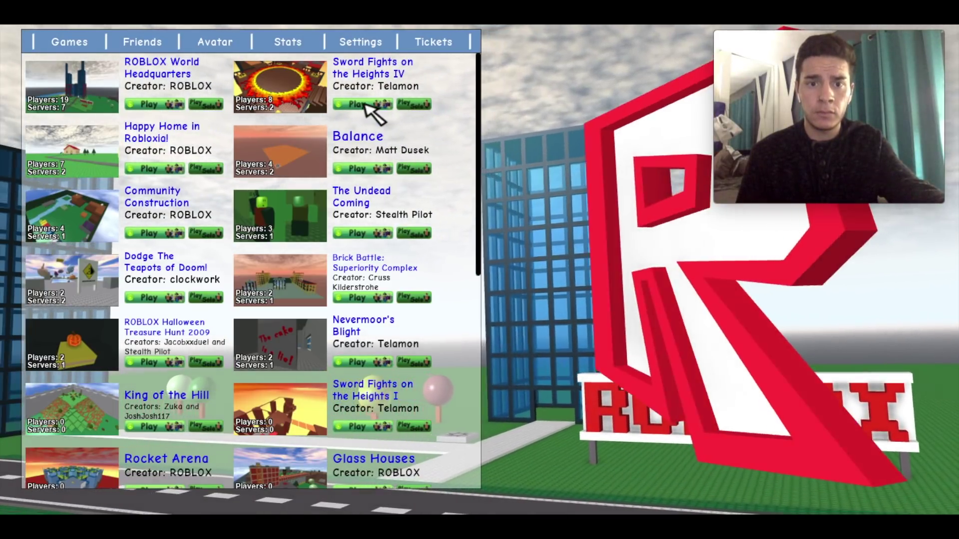
Step: Join Sword Fights on the Heights IV using its Play button in the Games list
click(360, 169)
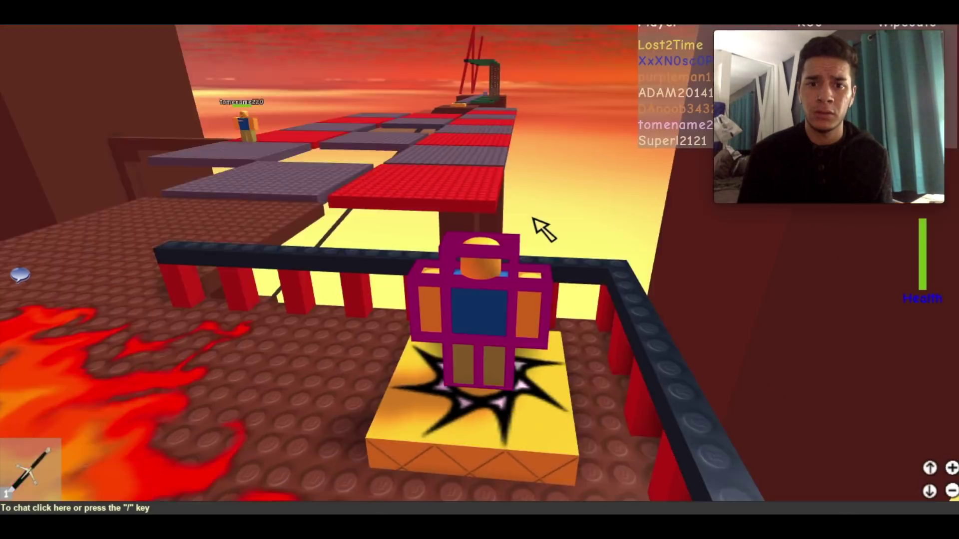
Step: Walk into the lava-ring arena and swing the sword at a nearby player
key(w)
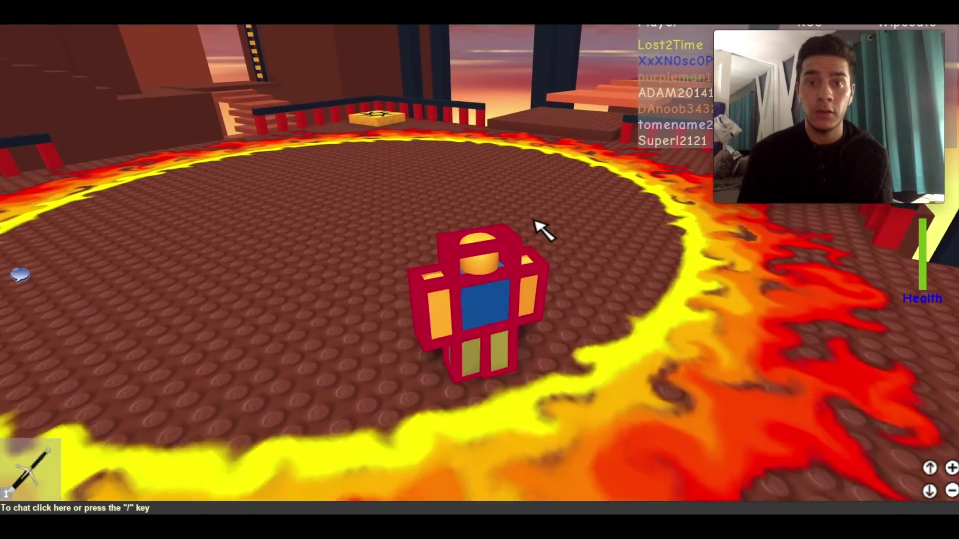
key(w)
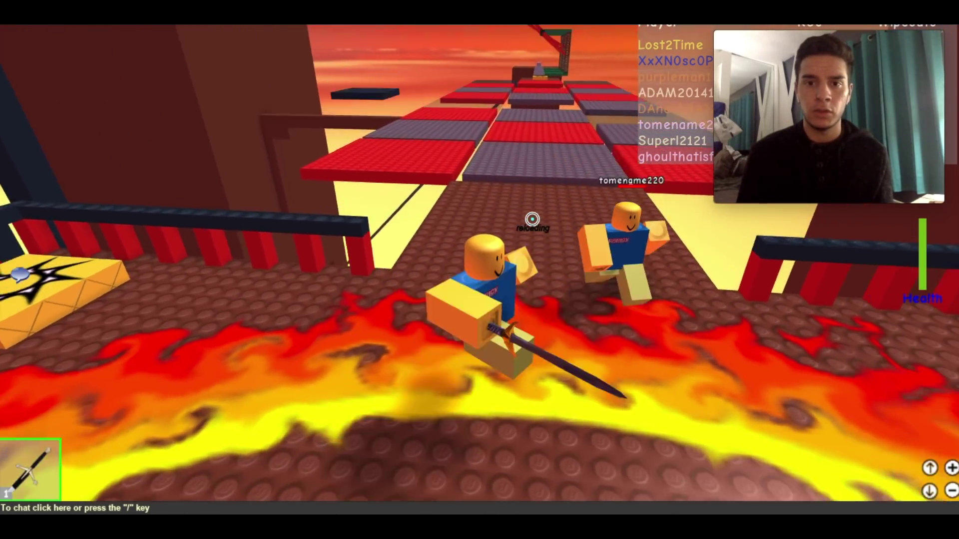
click(532, 219)
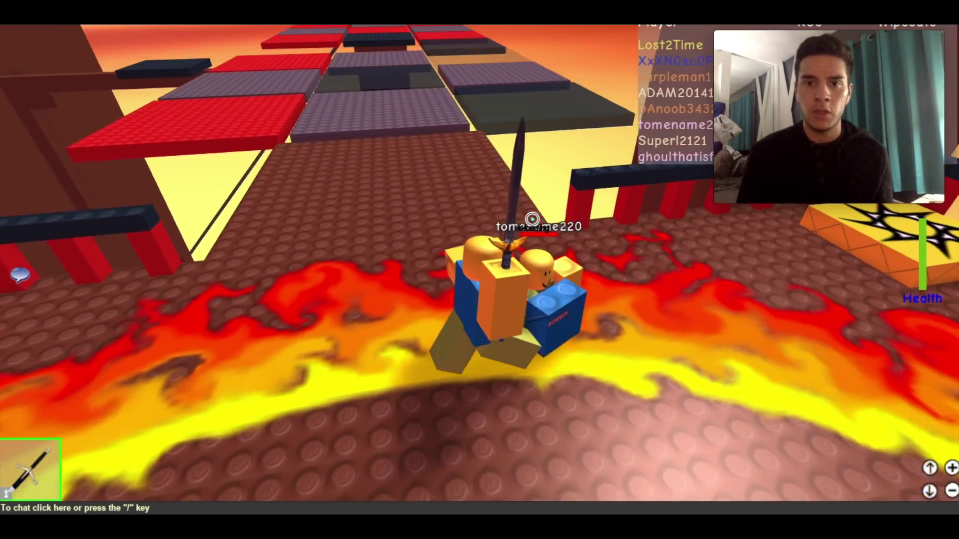
key(w)
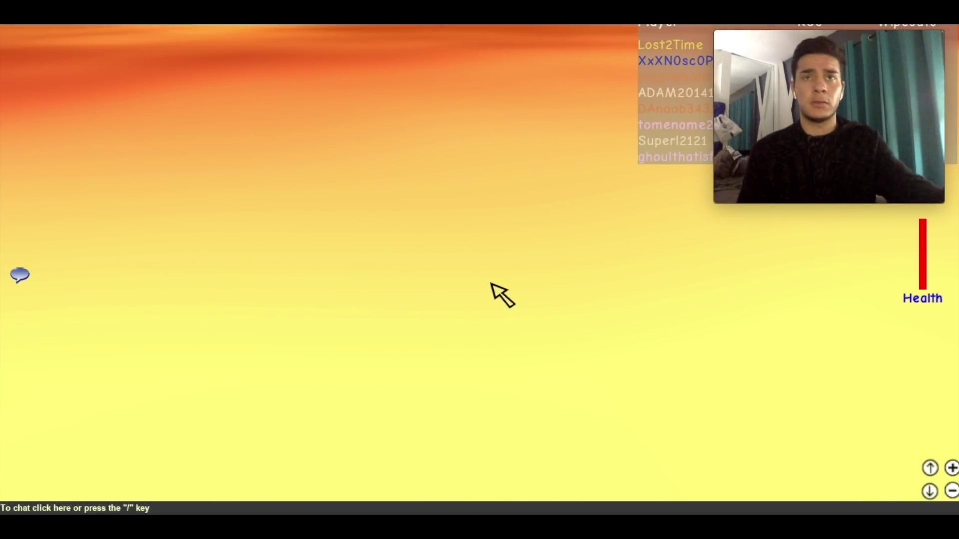
Step: Look around while respawning, then walk back into the lava arena
right_click(559, 304)
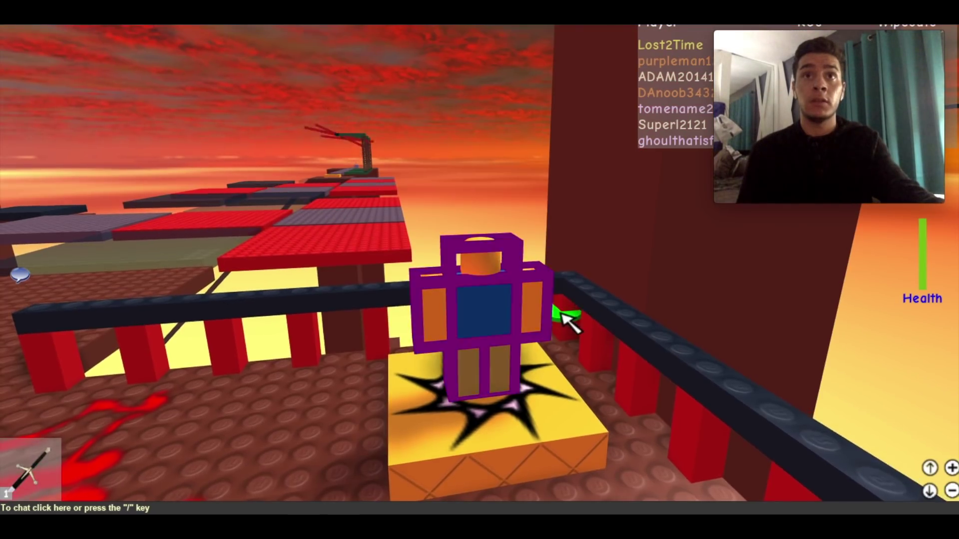
drag(564, 318, 541, 341)
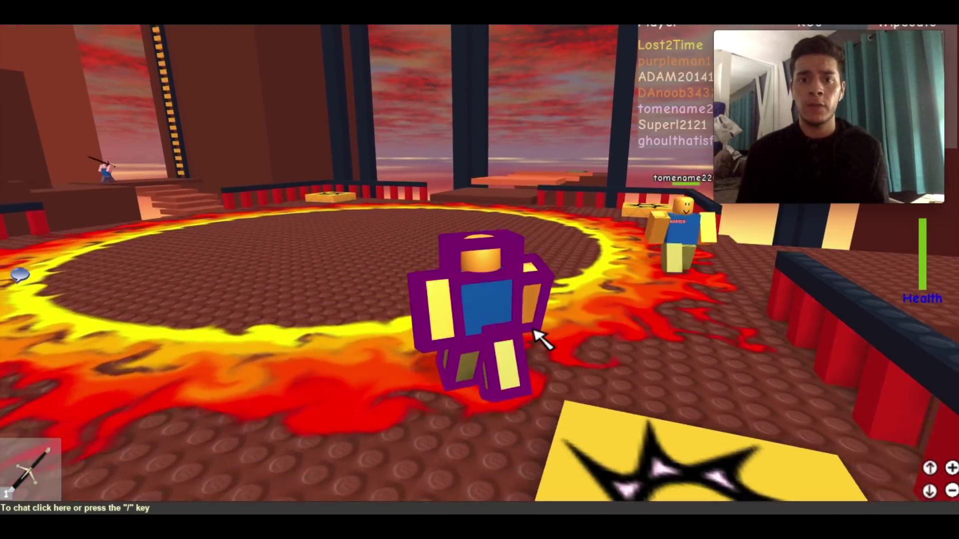
click(547, 319)
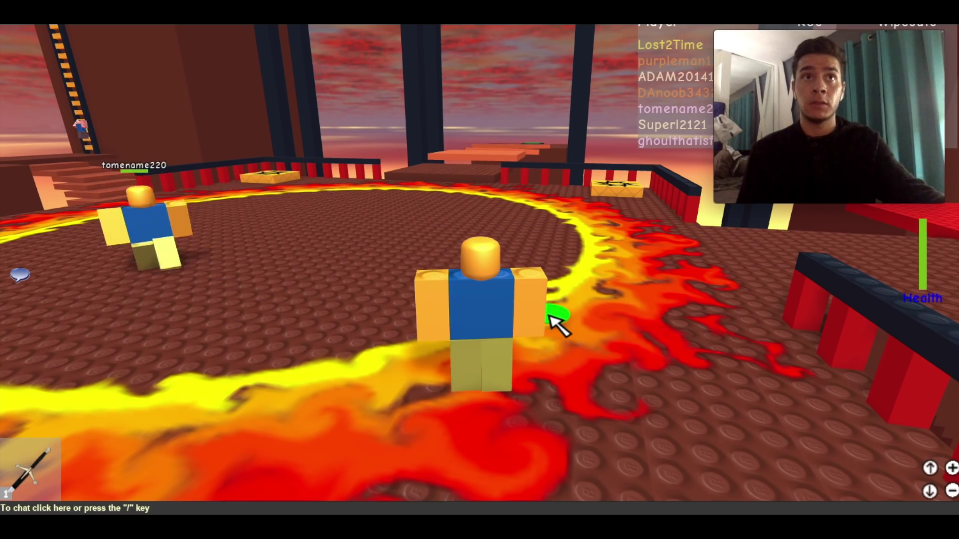
mouse_move(559, 322)
mouse_down()
mouse_move(562, 276)
mouse_move(547, 257)
mouse_up()
Step: Attack the pink-shirted player with the sword, then jump up the stairs
key(1)
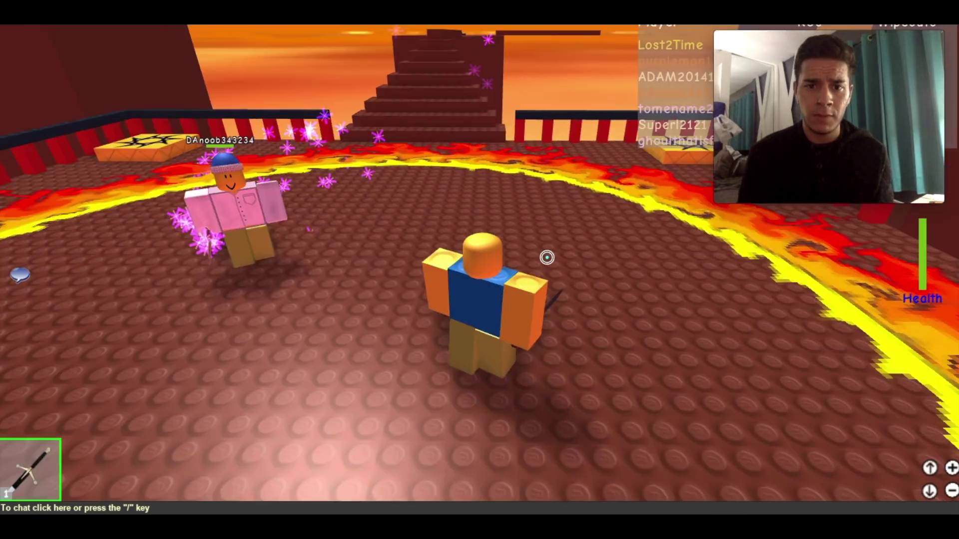
click(547, 257)
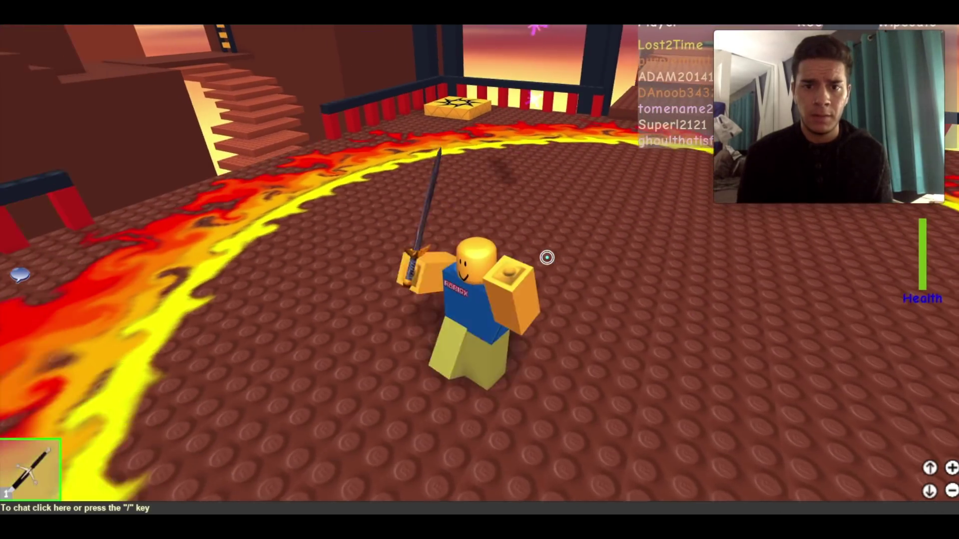
click(547, 257)
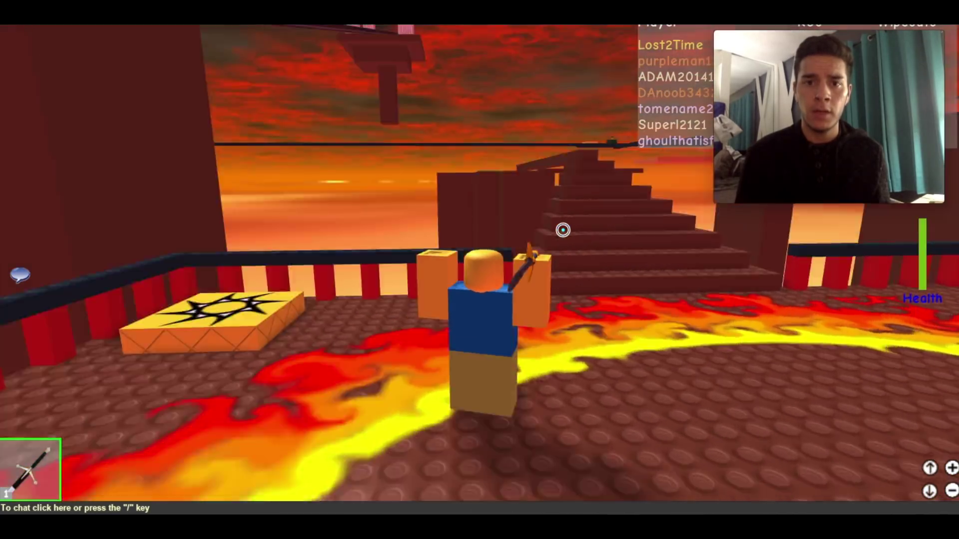
click(562, 229)
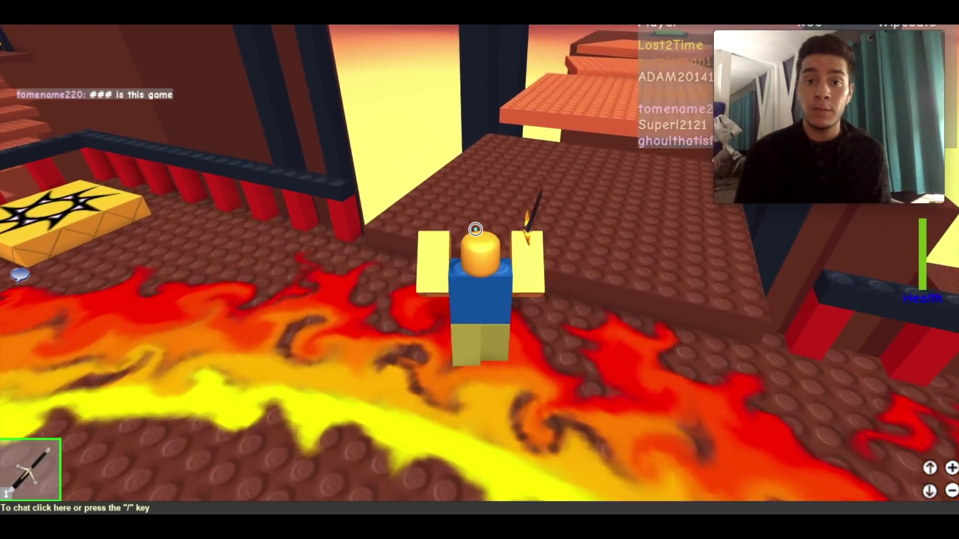
key(space)
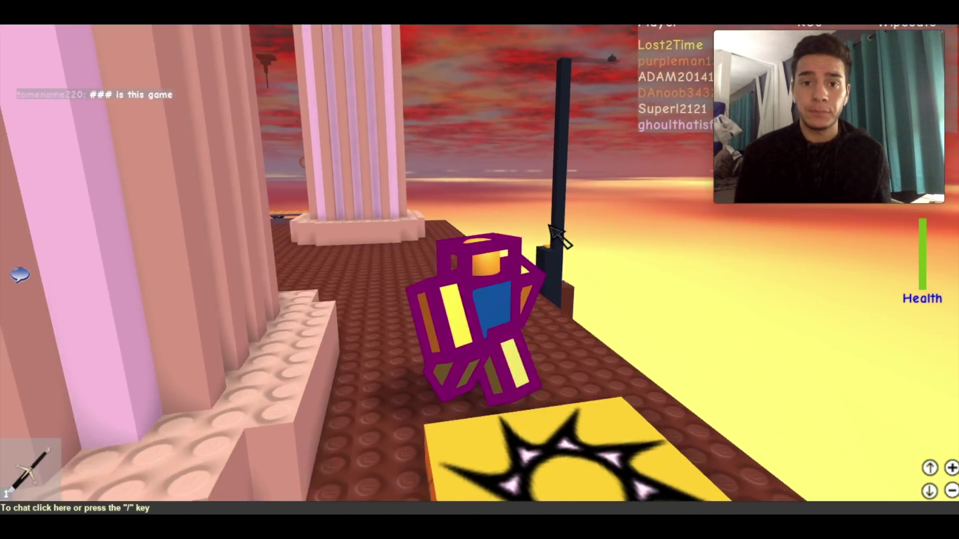
key(1)
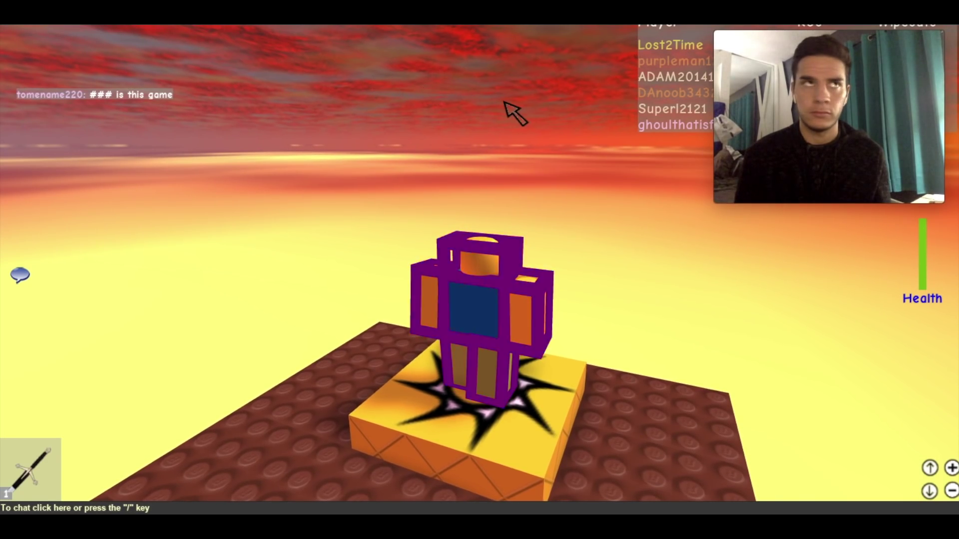
right_click(512, 112)
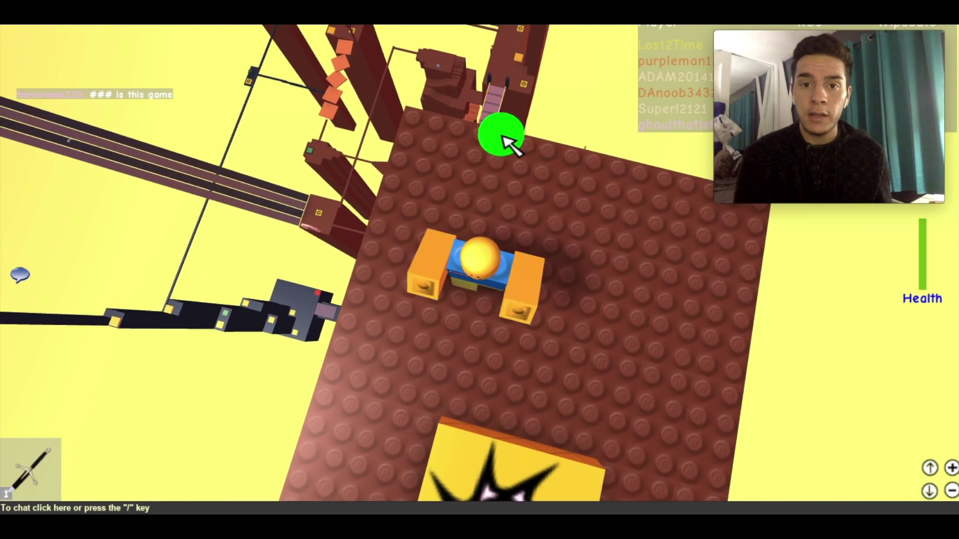
key(1)
scroll(517, 150, up, 5)
right_click(522, 153)
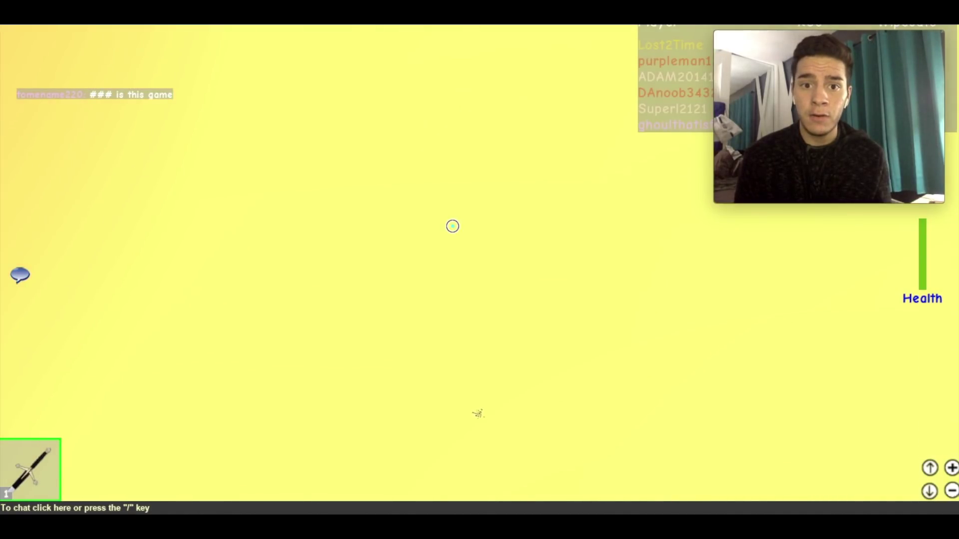
drag(452, 225, 452, 225)
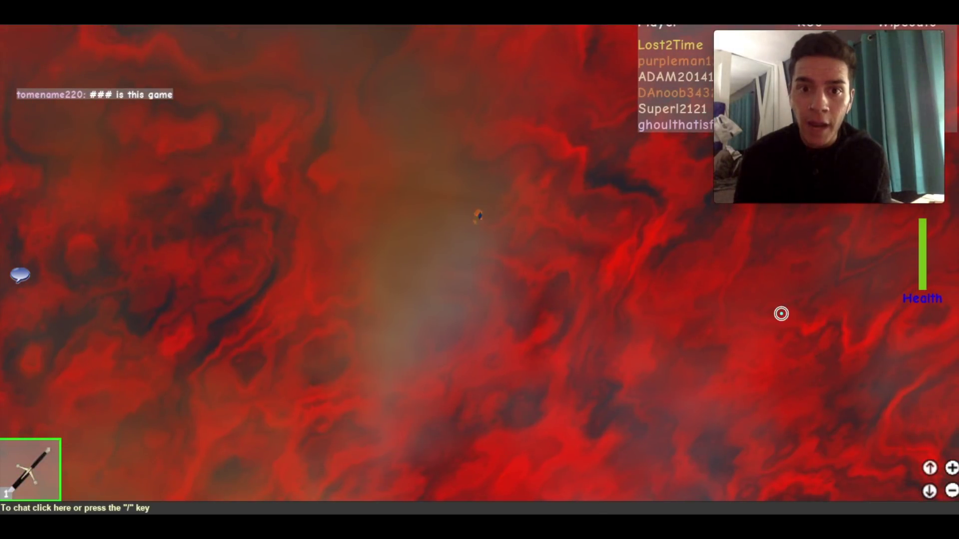
drag(780, 313, 707, 281)
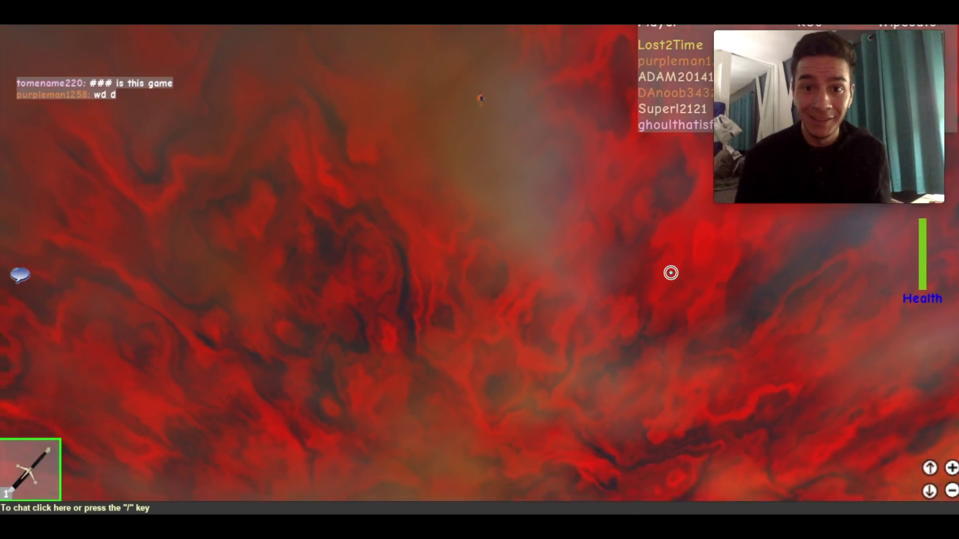
drag(705, 275, 671, 272)
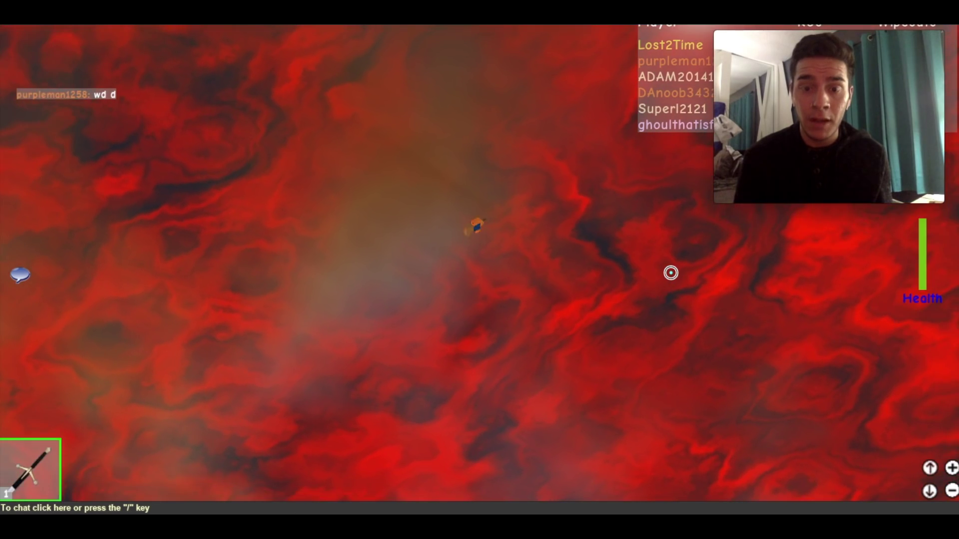
mouse_move(671, 272)
mouse_down()
mouse_move(666, 265)
mouse_move(735, 237)
mouse_up()
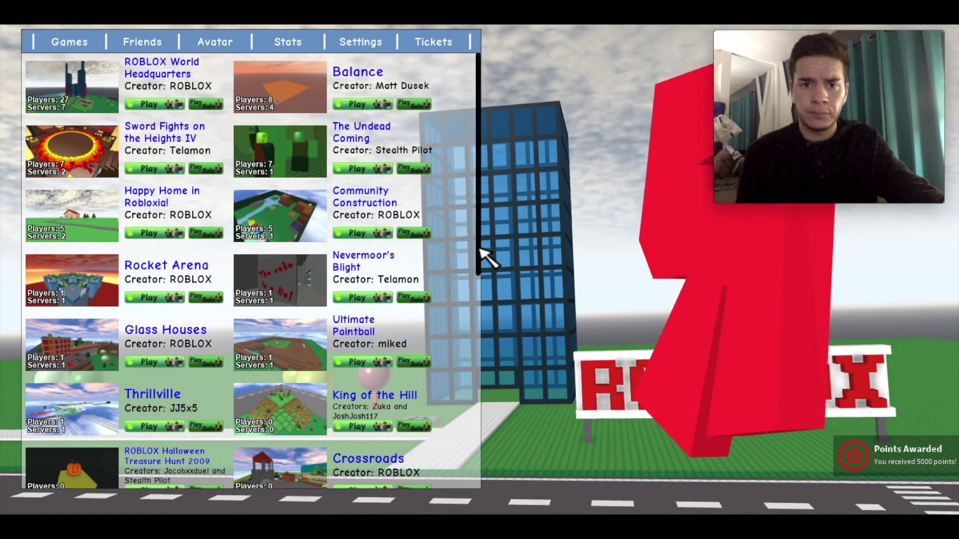
drag(481, 255, 472, 315)
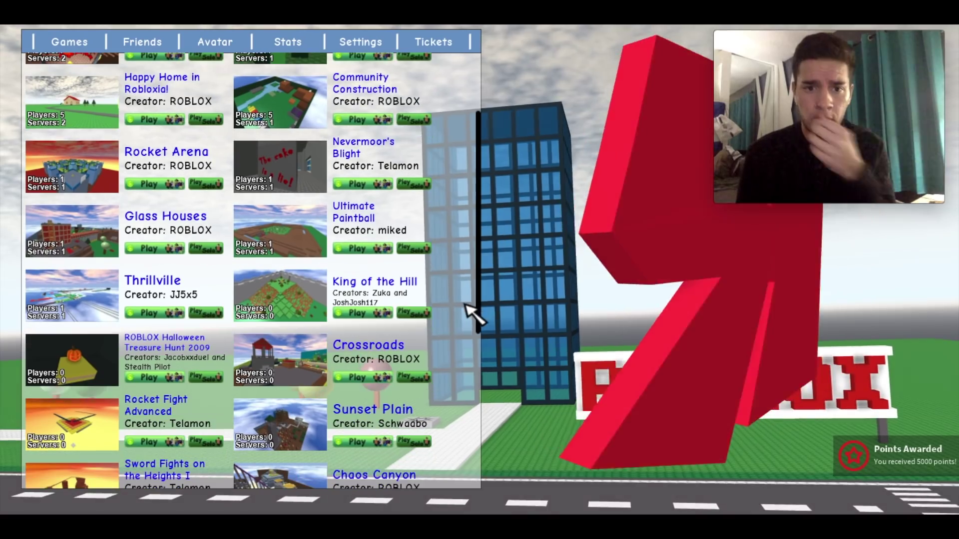
scroll(424, 300, down, 3)
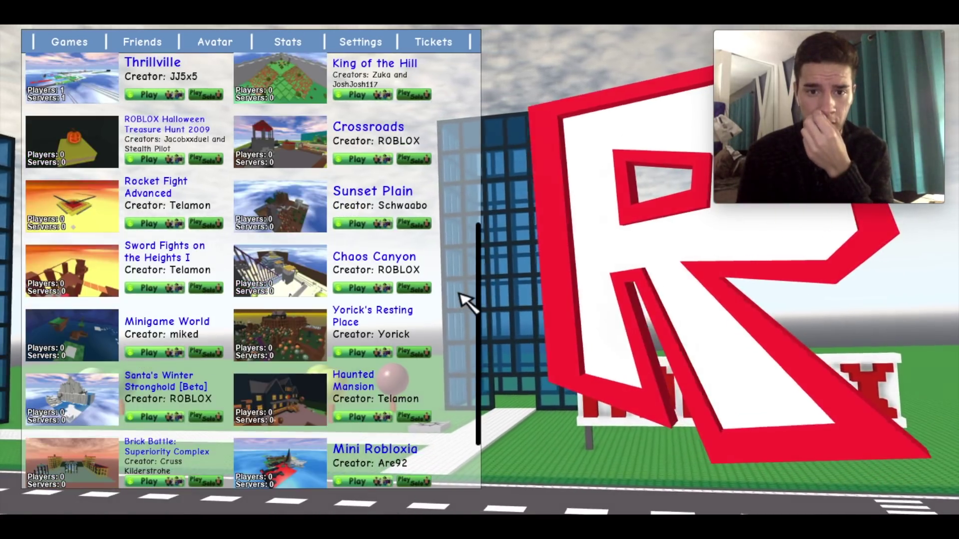
scroll(461, 304, down, 2)
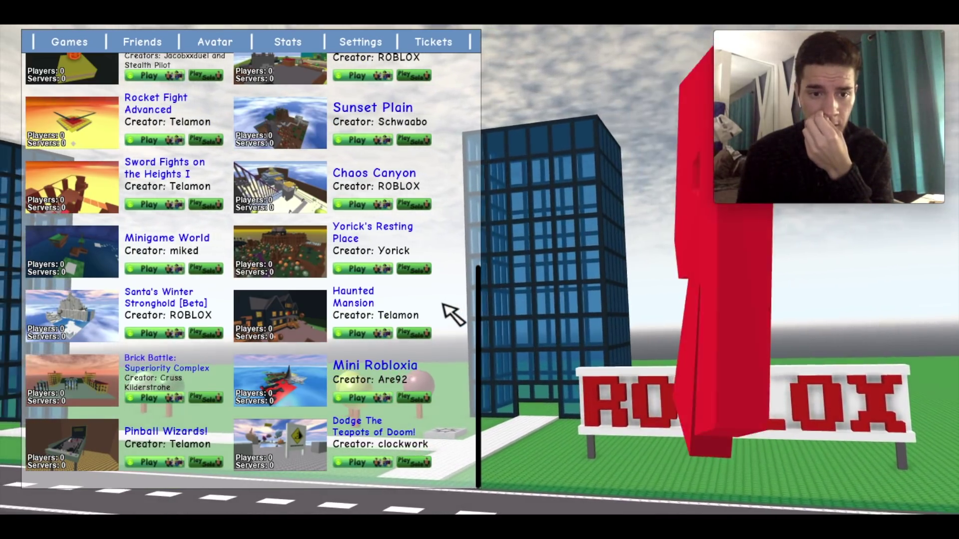
scroll(449, 313, up, 3)
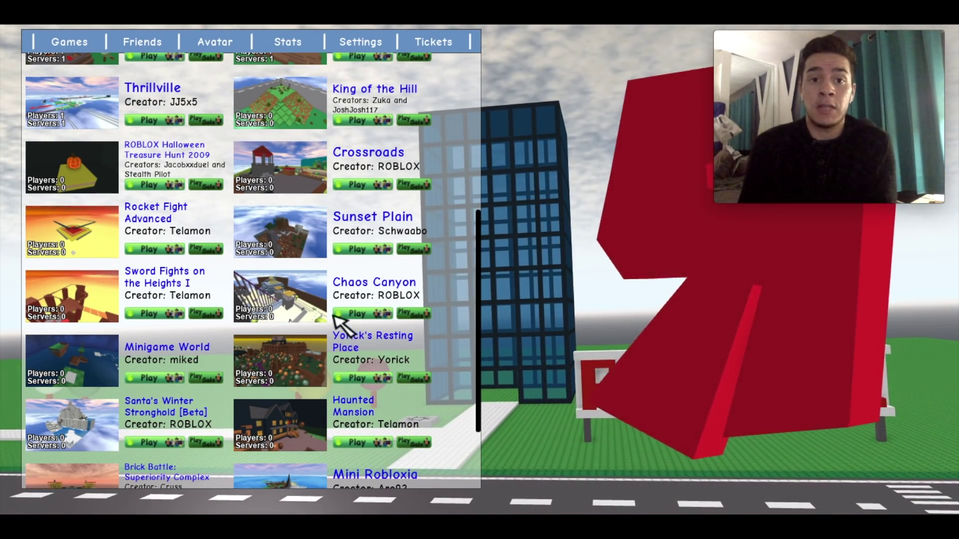
scroll(441, 287, up, 3)
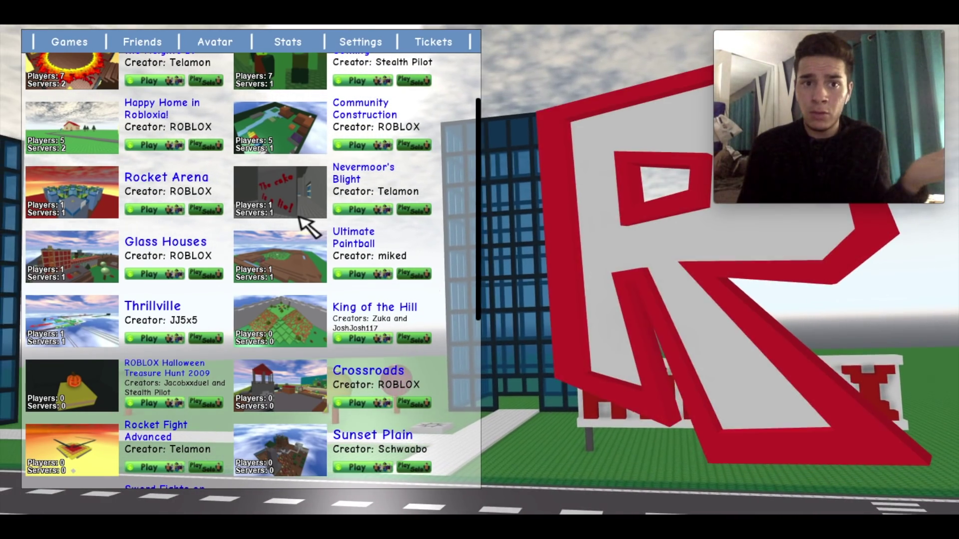
Step: Join Happy Home in Robloxia and chat that the home was destroyed and grandma is mad
click(143, 145)
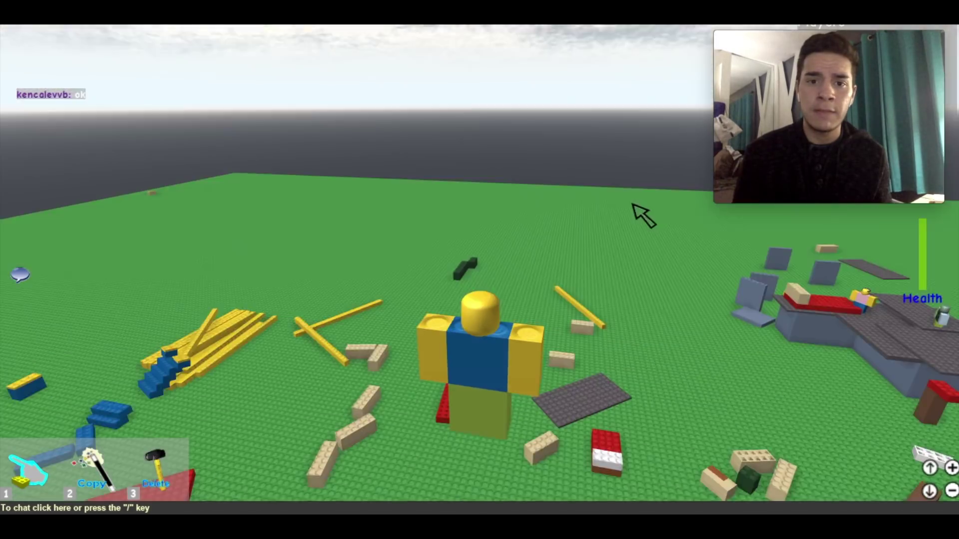
scroll(642, 216, up, 3)
text(WHY YO DESTORY MY HOME)
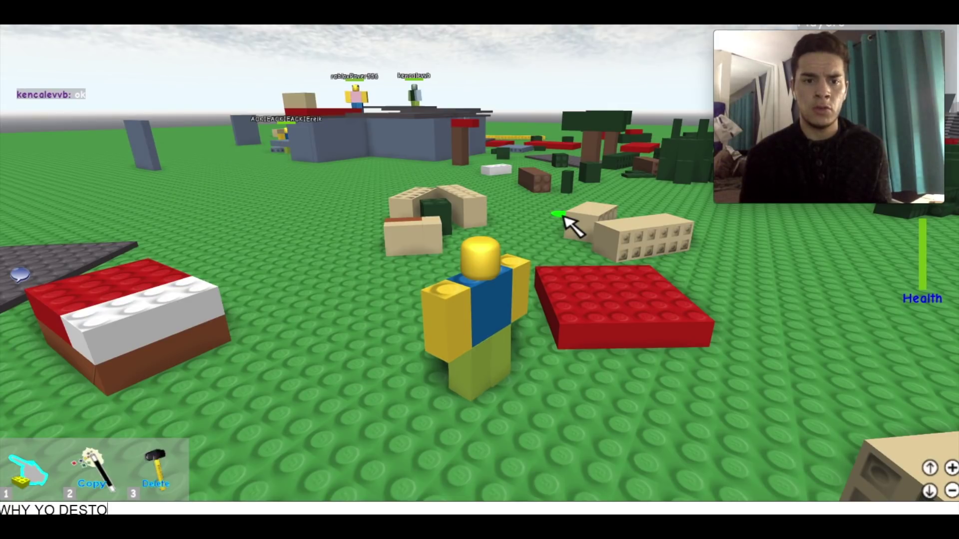
text(MY GRANDMA)
key(Return)
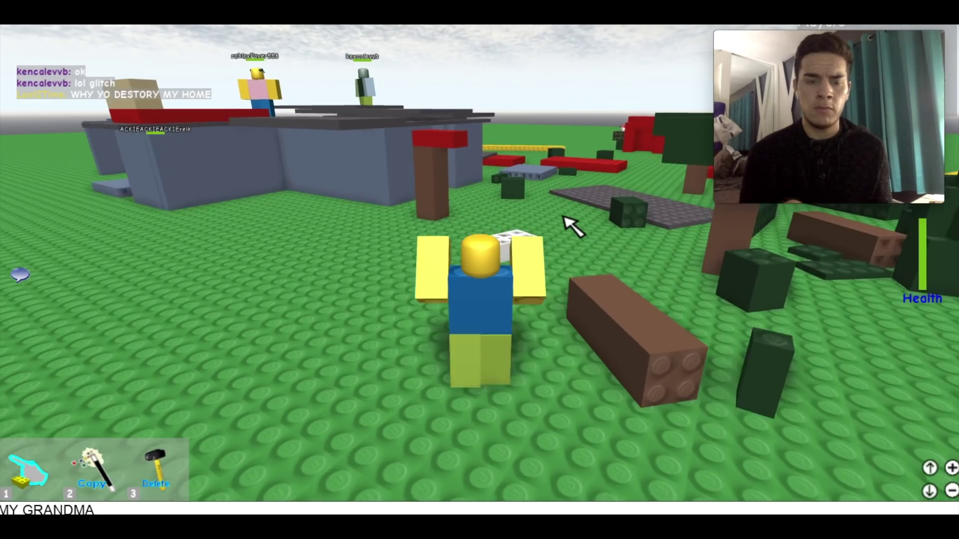
text(IS MAD)
key(Return)
right_click(546, 114)
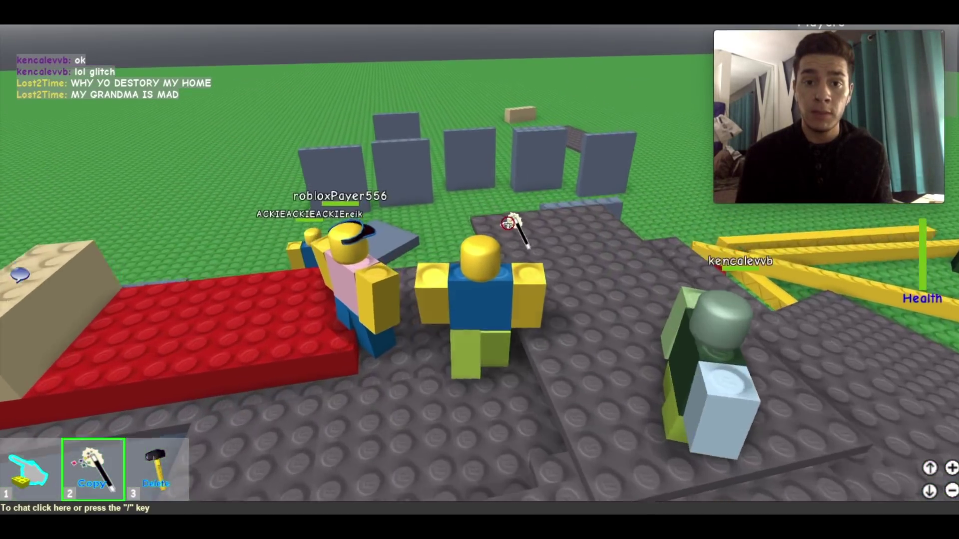
drag(511, 224, 558, 177)
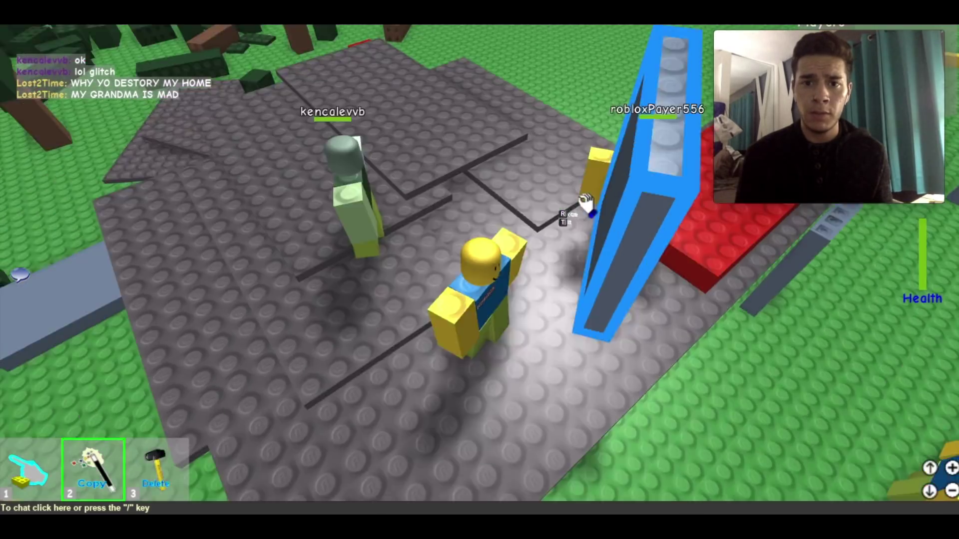
right_click(585, 201)
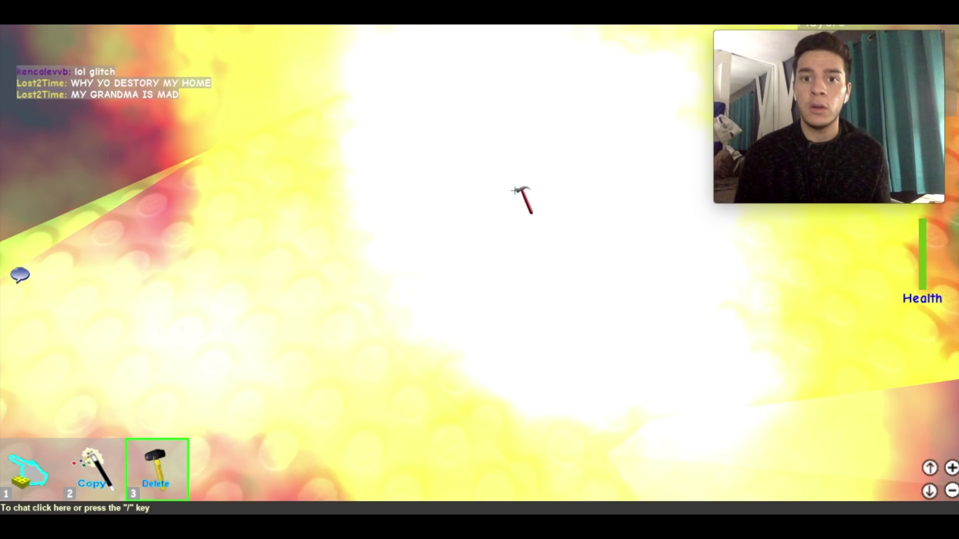
Step: Put away the Delete tool, switch to Copy, and open the Esc player list
key(3)
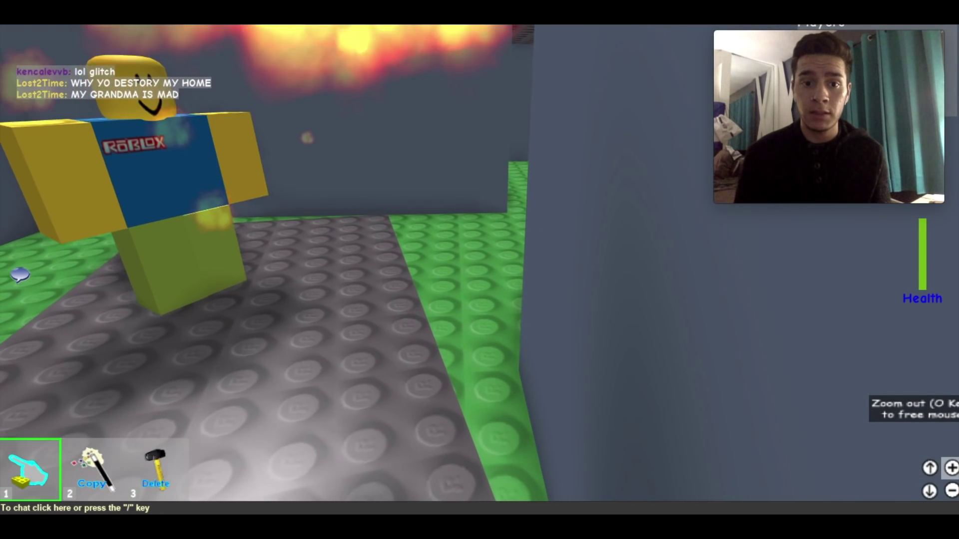
key(2)
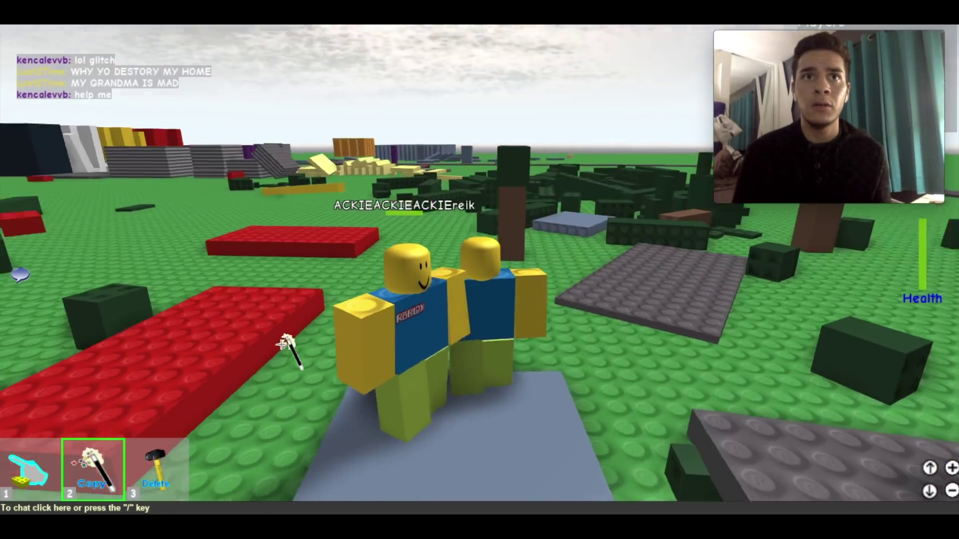
key(Left)
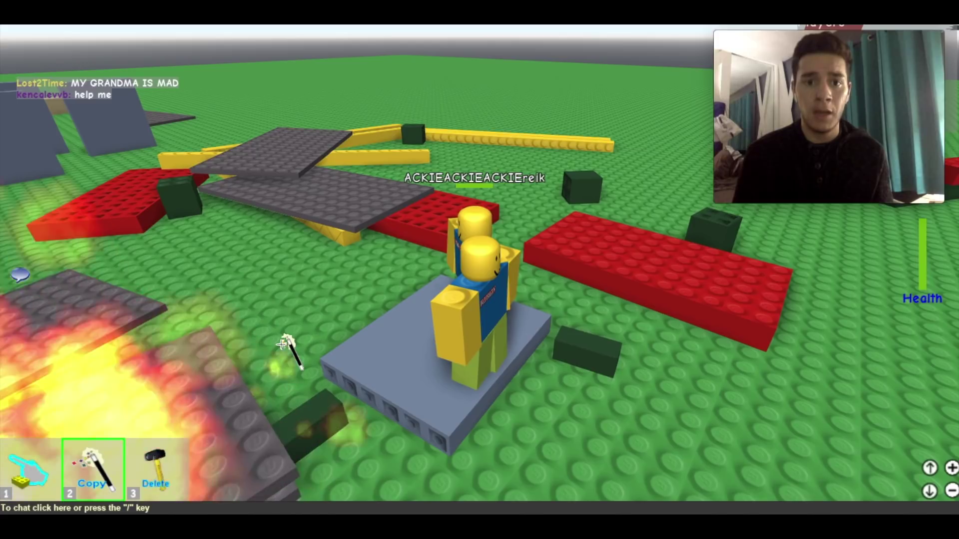
key(Up)
key(Escape)
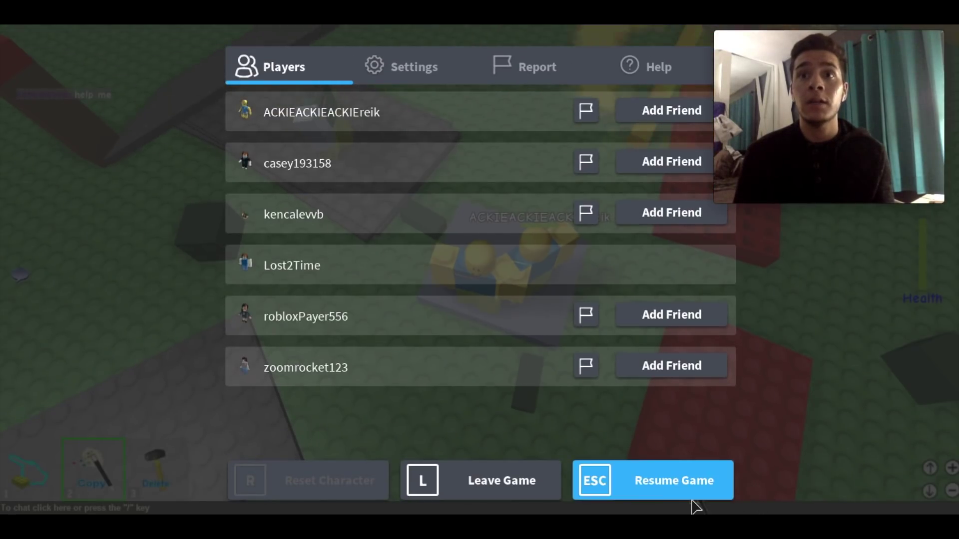
Step: Dismiss the Esc game menu to exit Happy Home in Robloxia
click(579, 472)
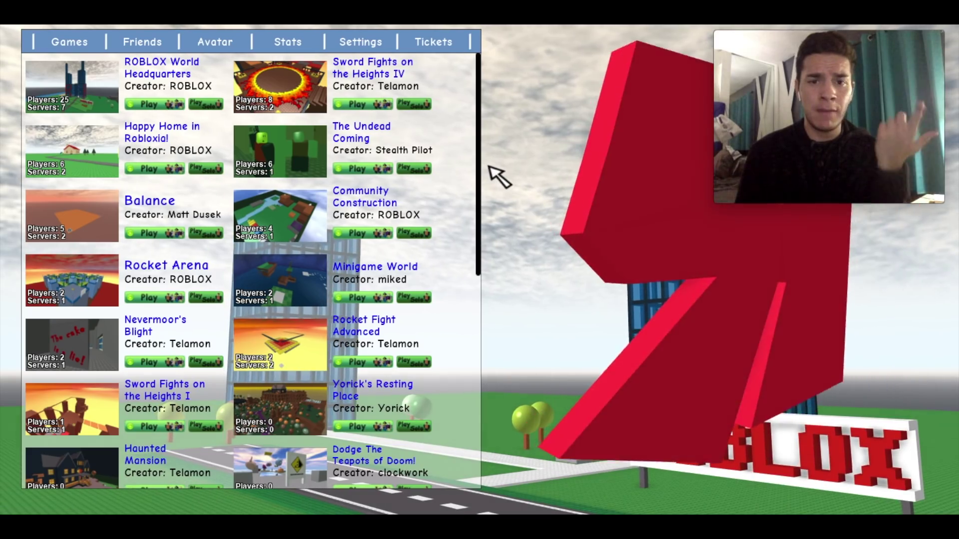
drag(478, 174, 473, 234)
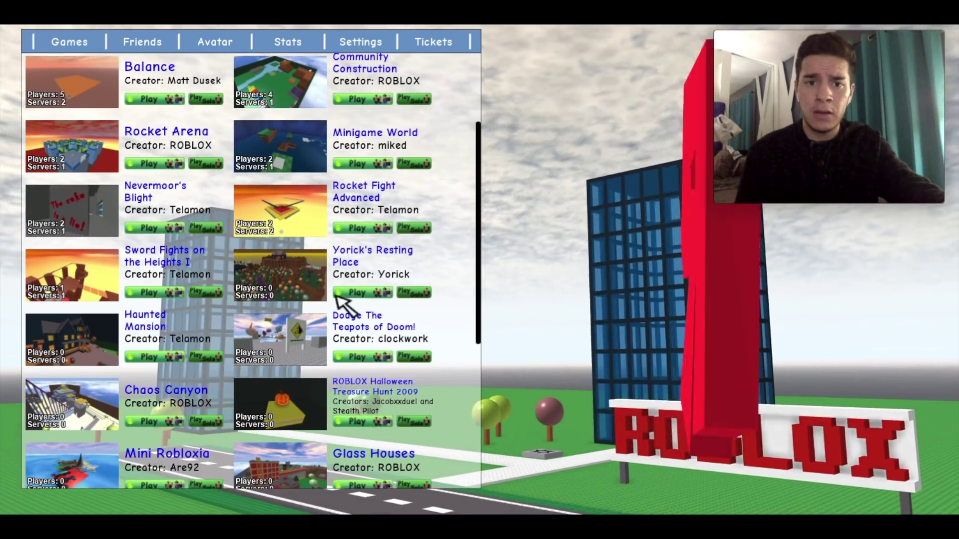
Step: Start Dodge the Teapots of Doom using its Play button in the Games list
click(354, 359)
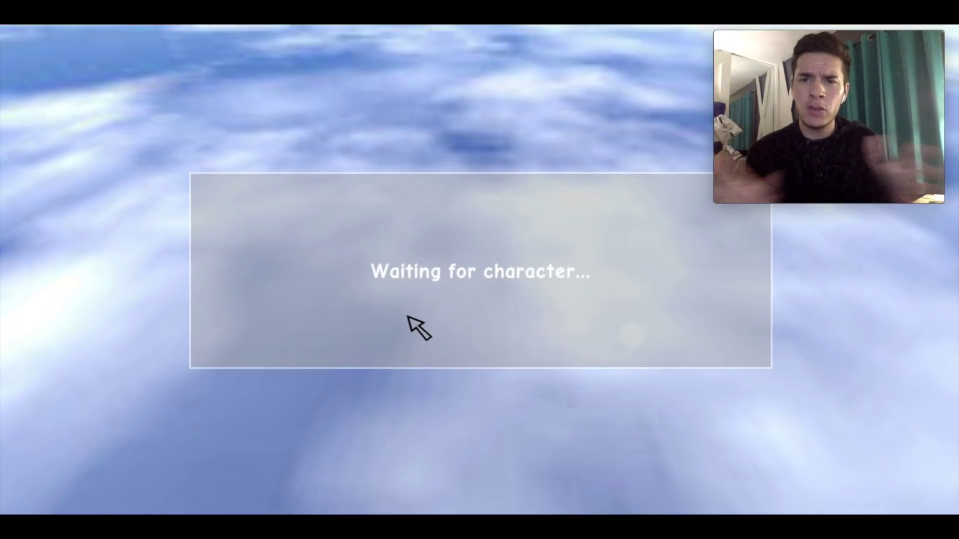
Step: Walk past the warning sign and red teapot toward the pillar until crushed
key(w)
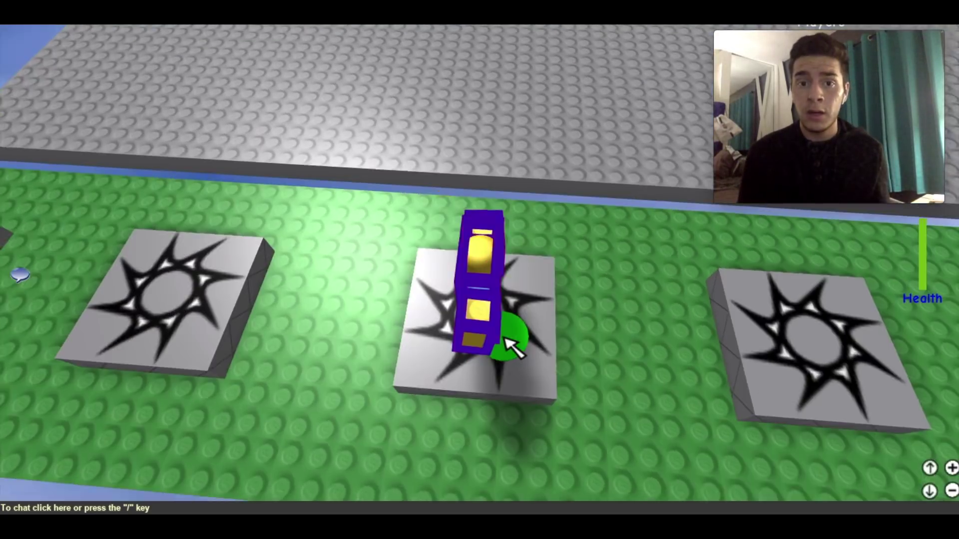
key(w)
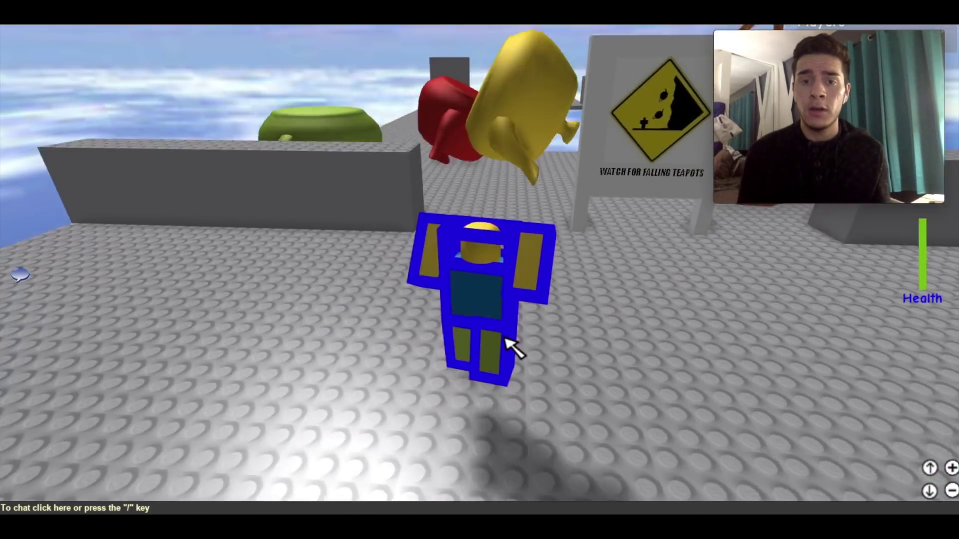
key(w)
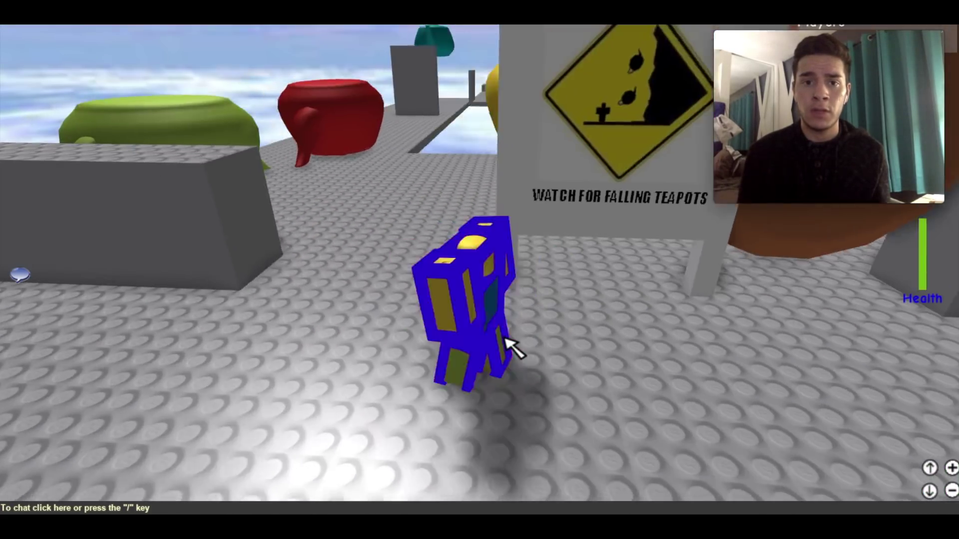
key(w)
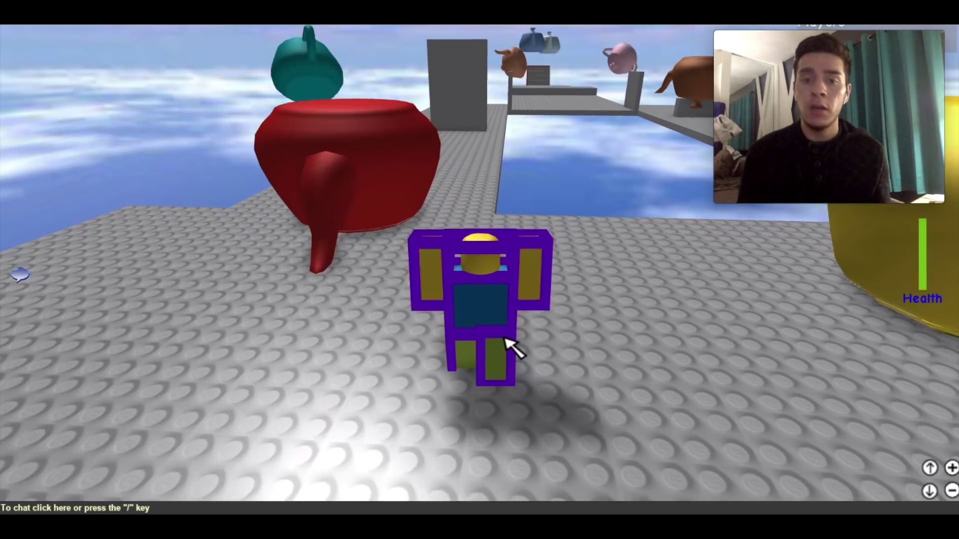
key(w)
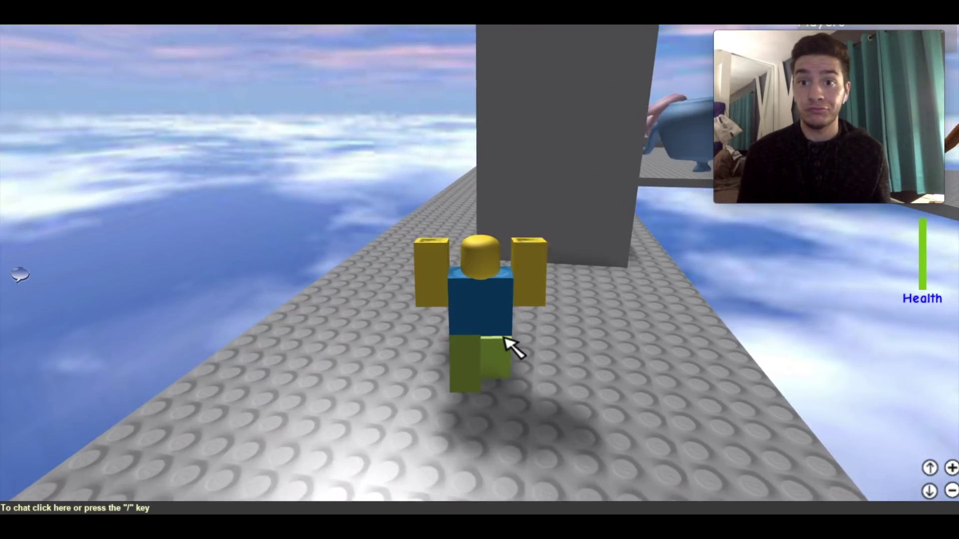
key(w)
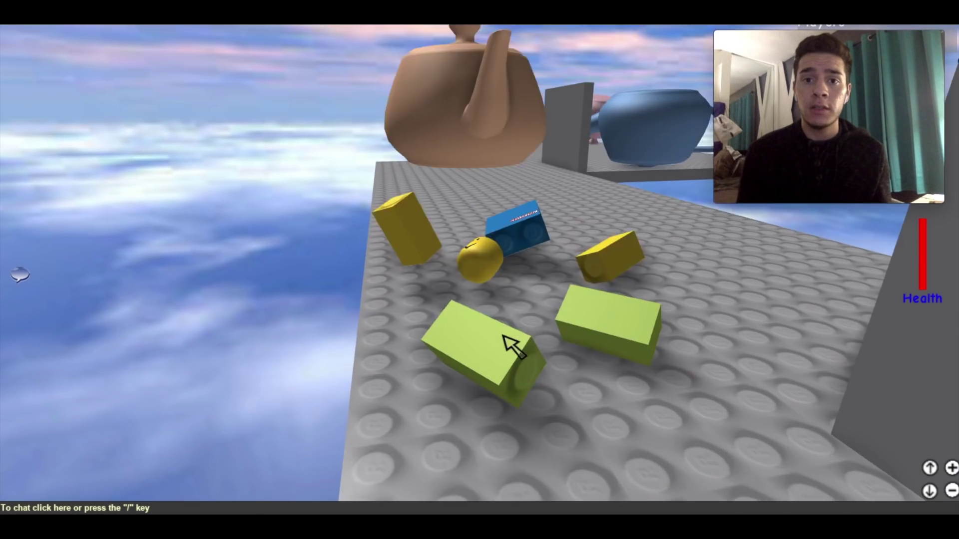
scroll(511, 345, down, 3)
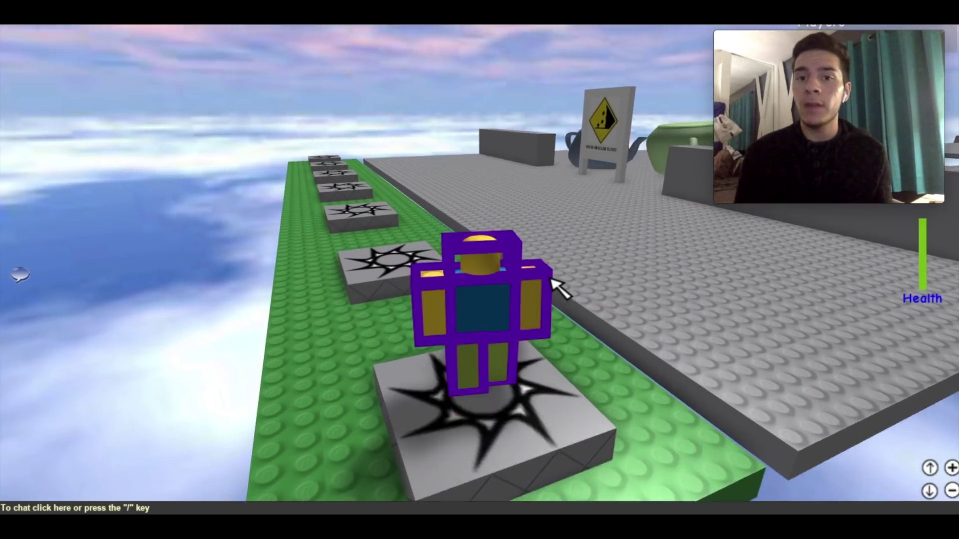
Step: Respawn and walk past the yellow teapot toward the T-junction until knocked apart
key(w)
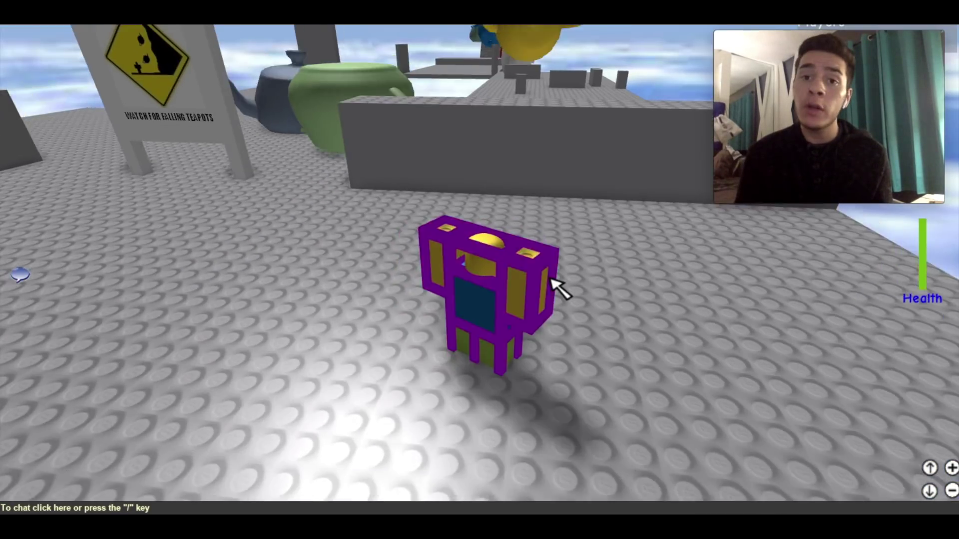
key(w)
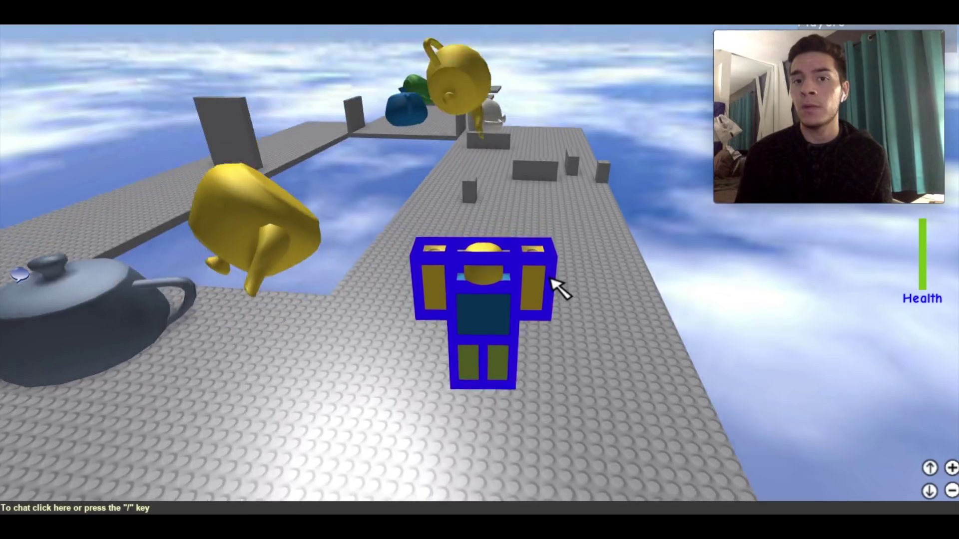
scroll(556, 287, down, 5)
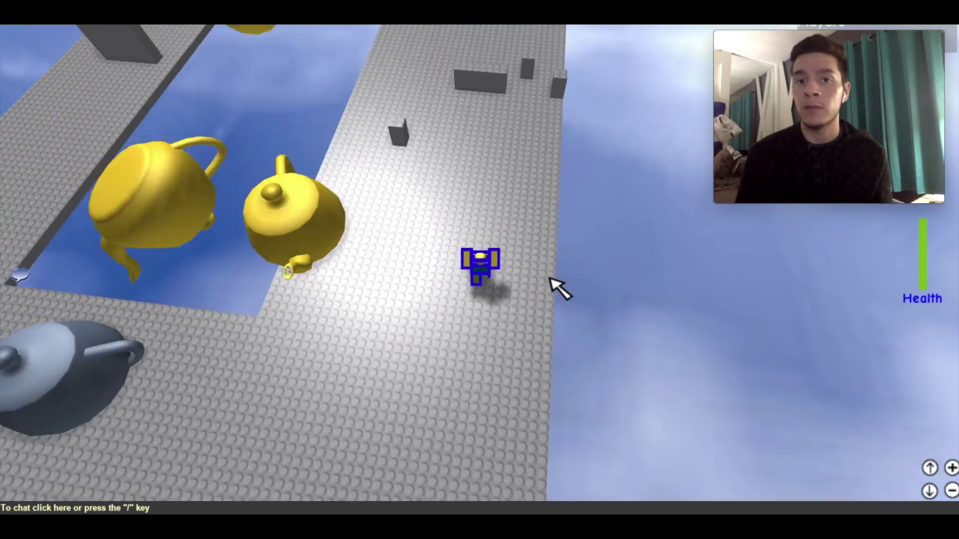
scroll(556, 287, up, 5)
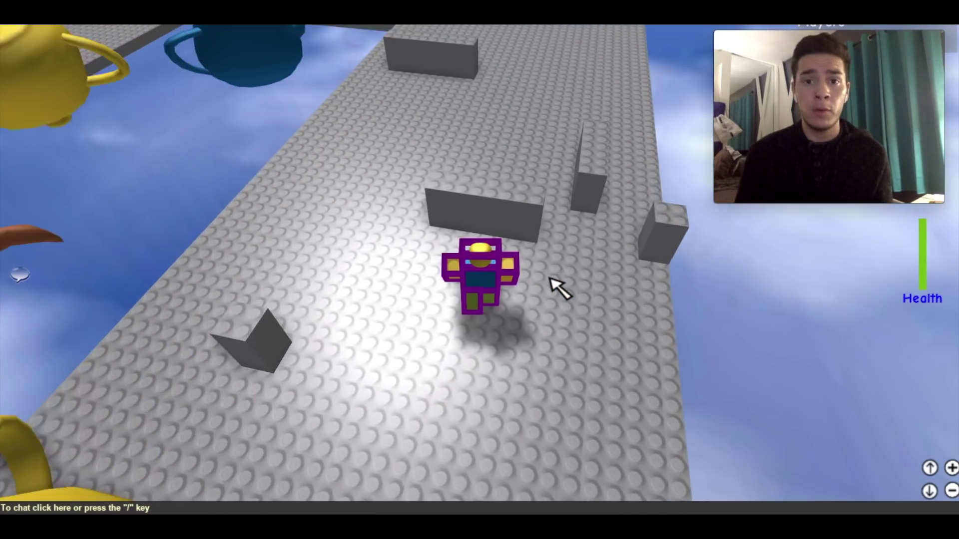
key(w)
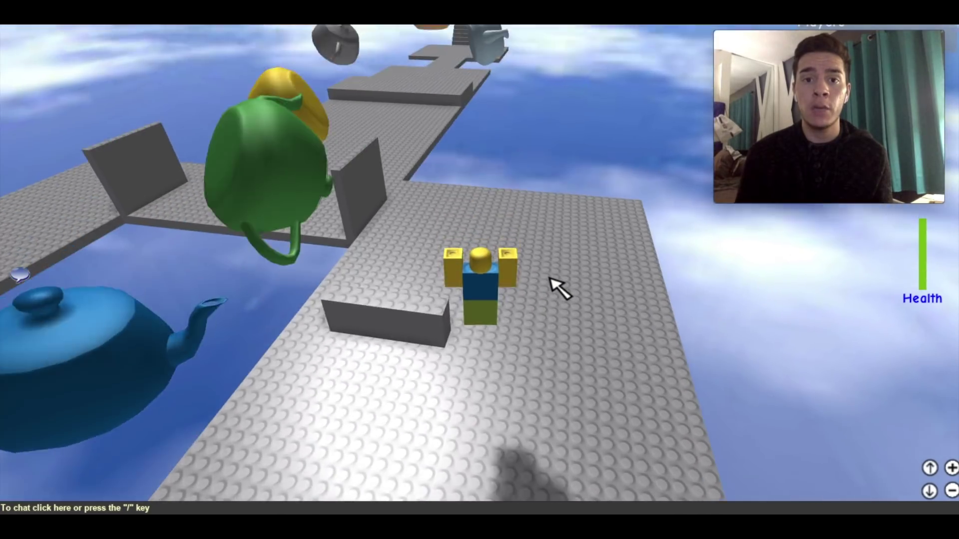
key(w)
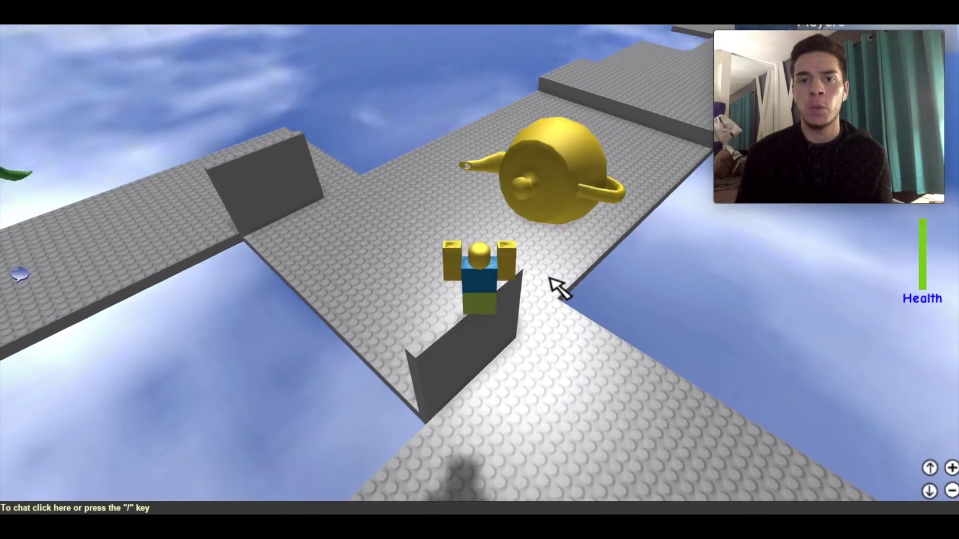
key(w)
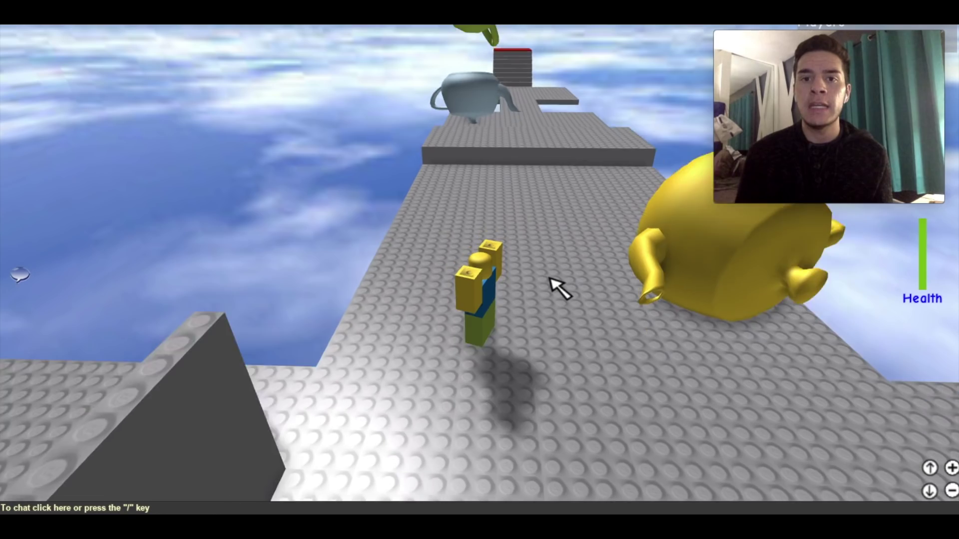
key(w)
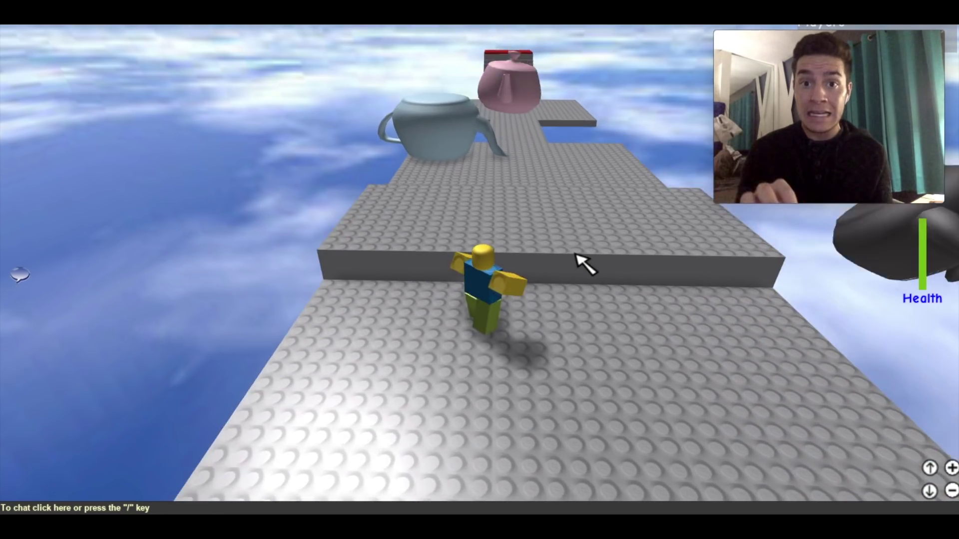
key(w)
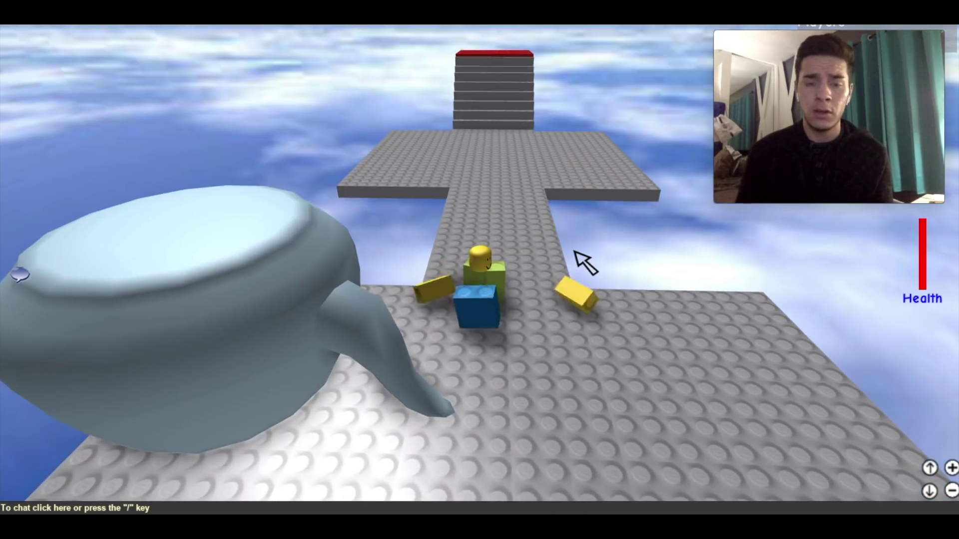
key(Left)
key(Left)
scroll(585, 260, down, 3)
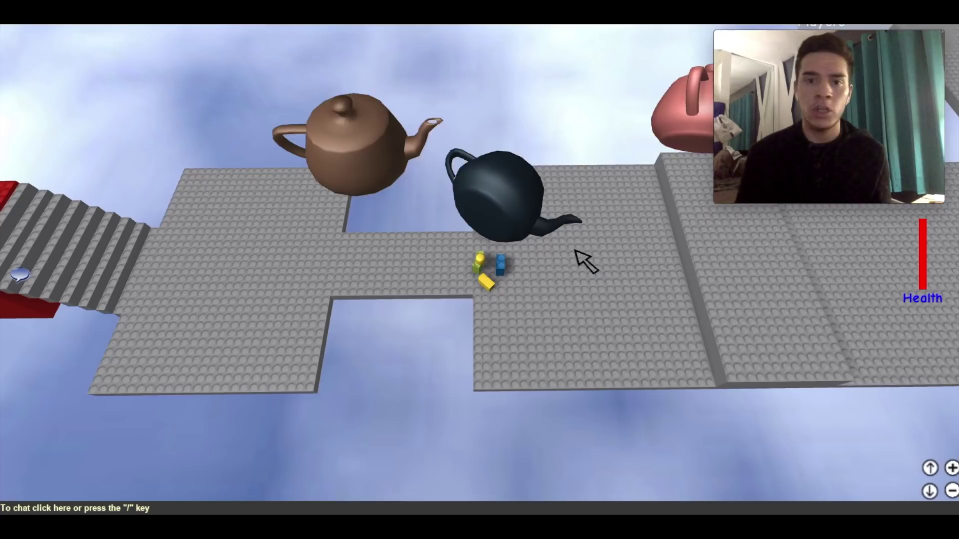
Step: Walk past the warning sign and across the sky platforms, beyond the gray pillar, into the falling teapots
key(w)
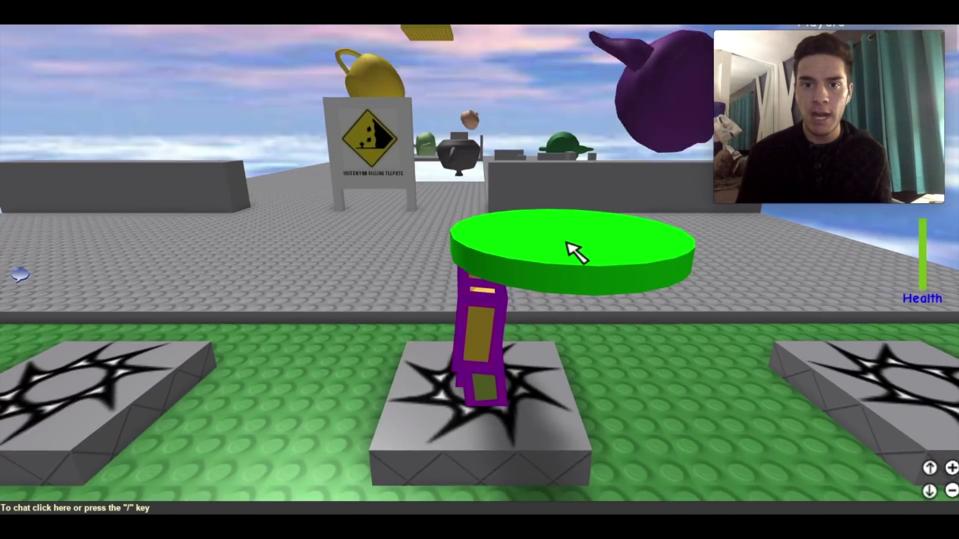
key(w)
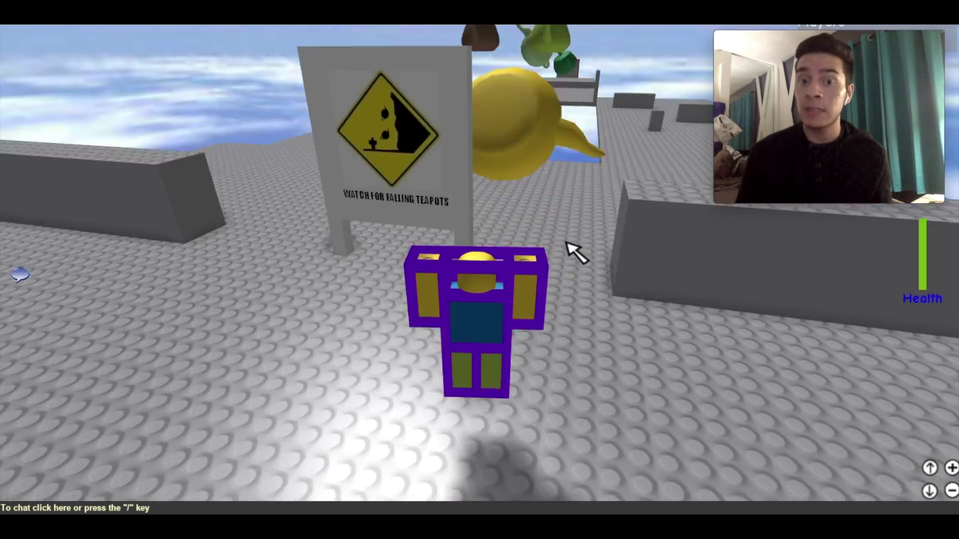
key(w)
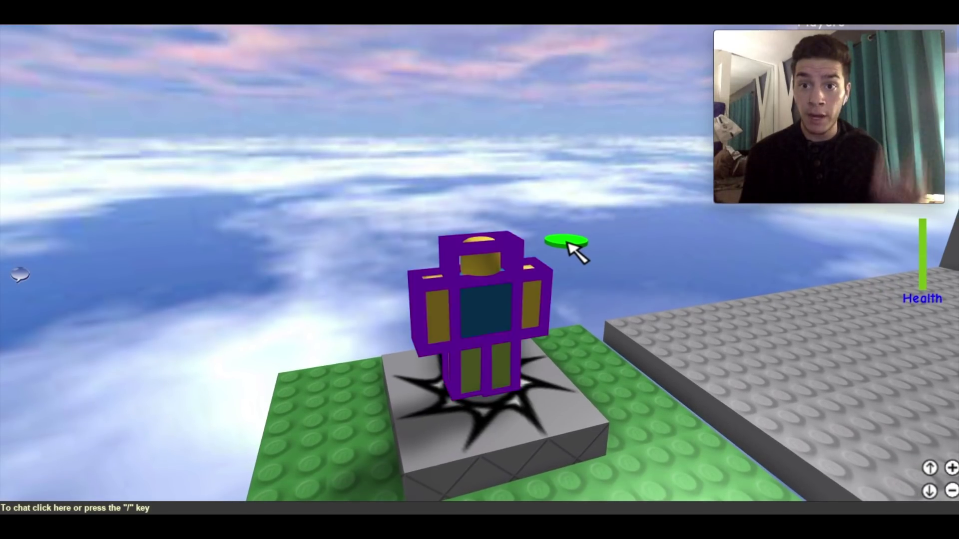
key(w)
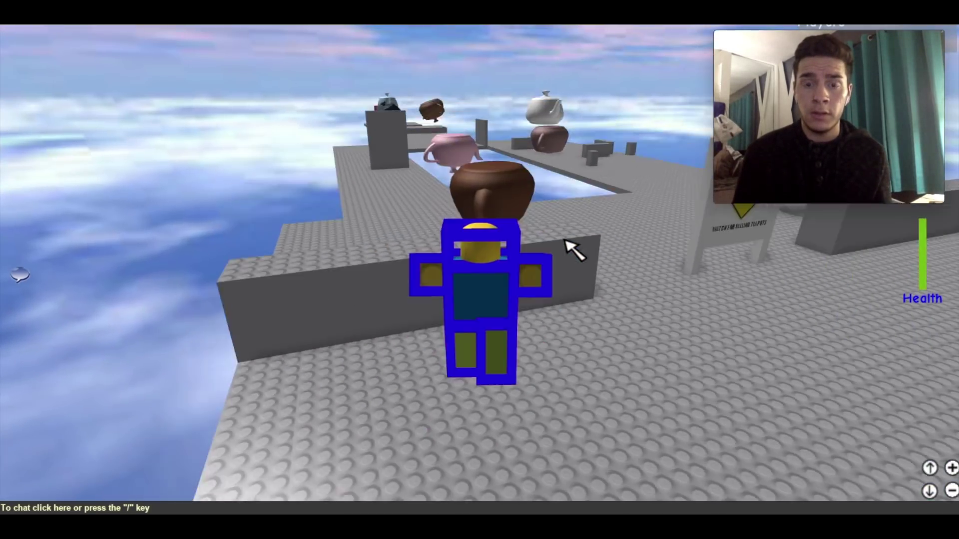
key(w)
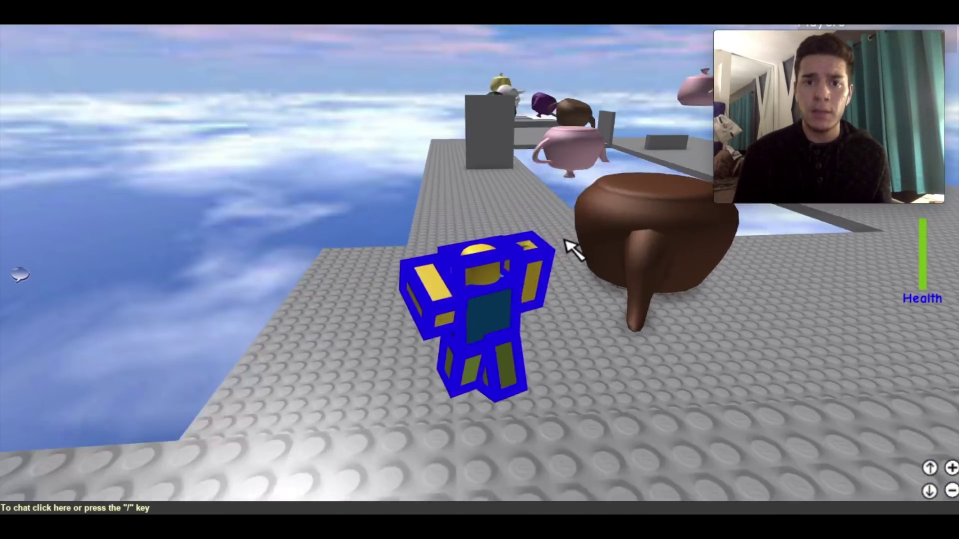
scroll(571, 249, up, 3)
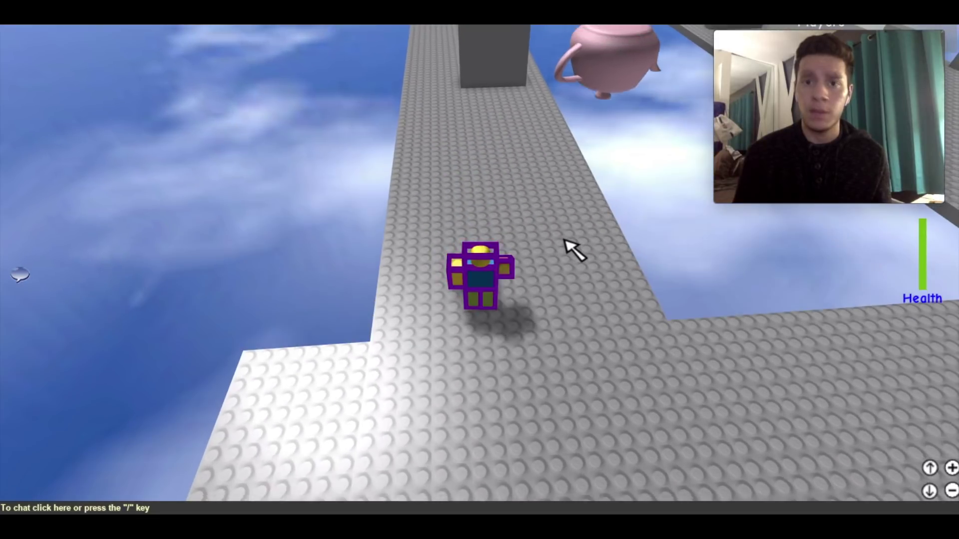
key(w)
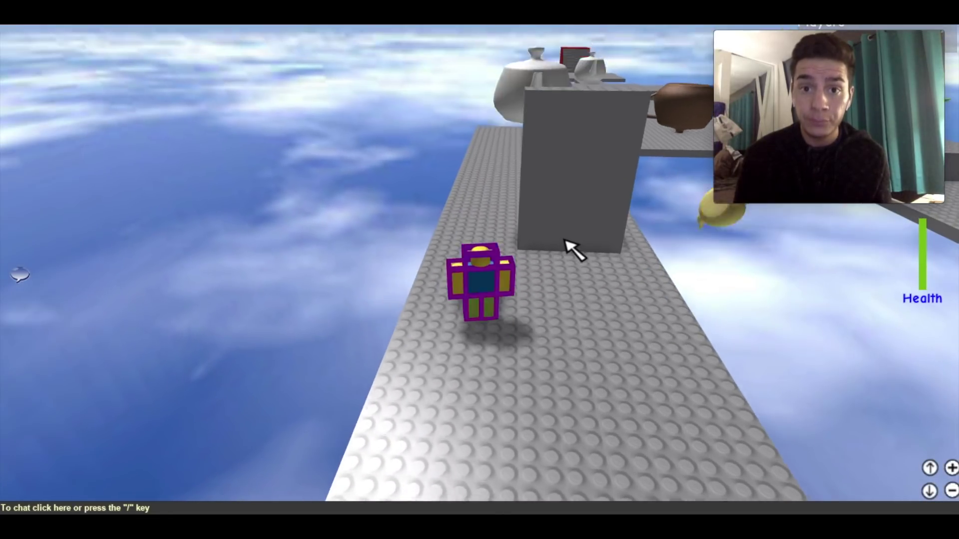
key(w)
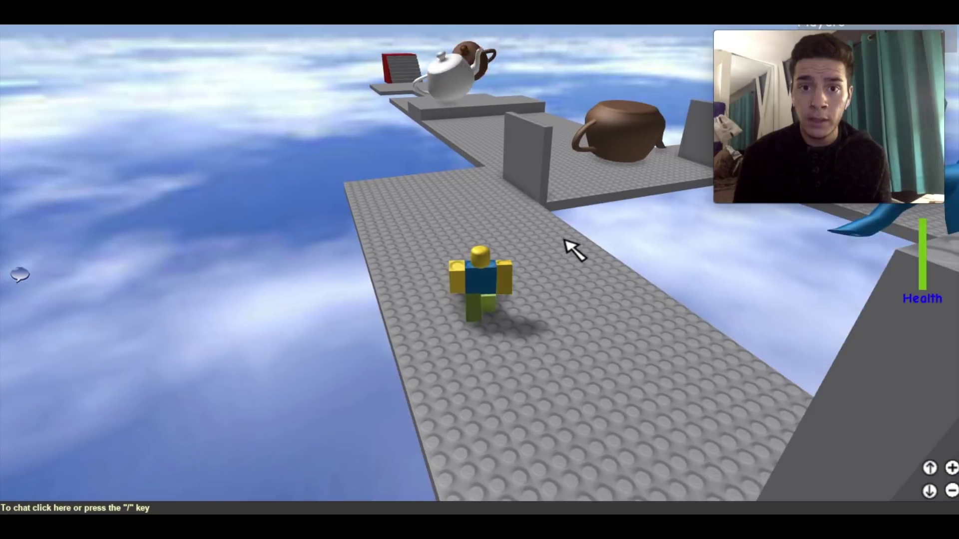
click(571, 248)
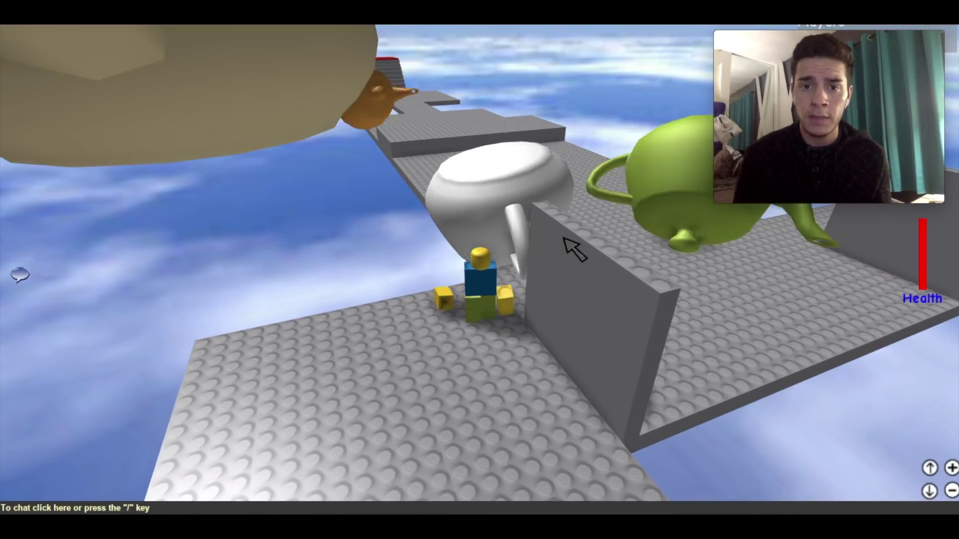
Step: Rotate the view around the fallen character and walk it onto the brown teapot
key(Right)
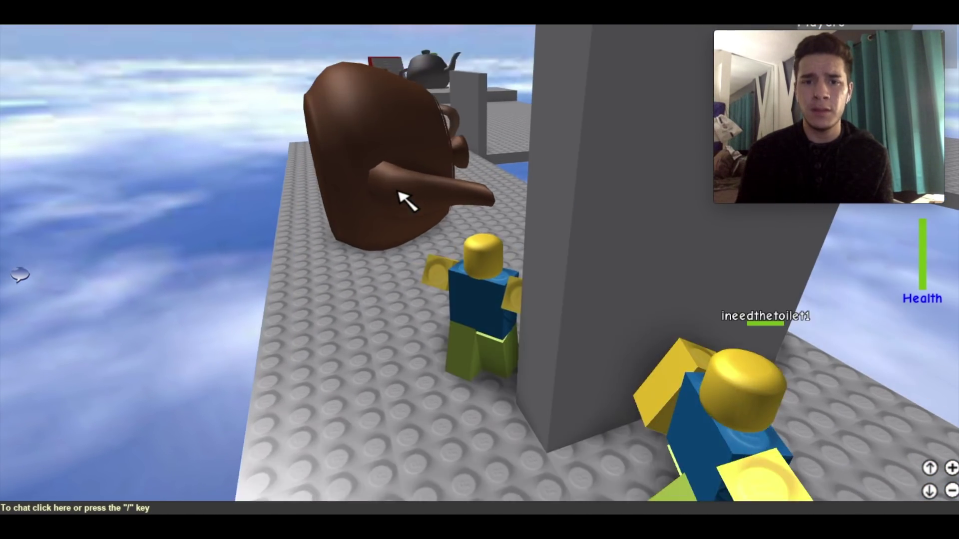
click(405, 199)
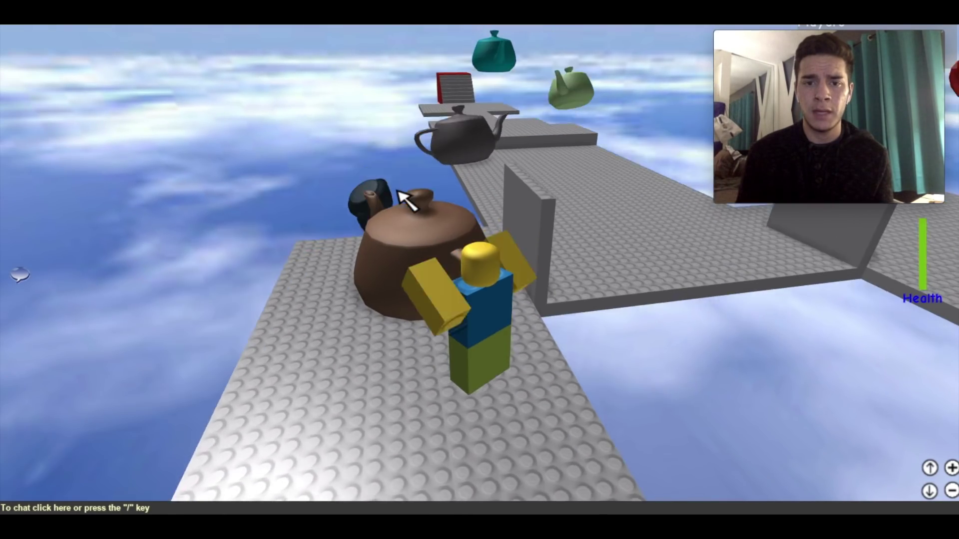
click(405, 199)
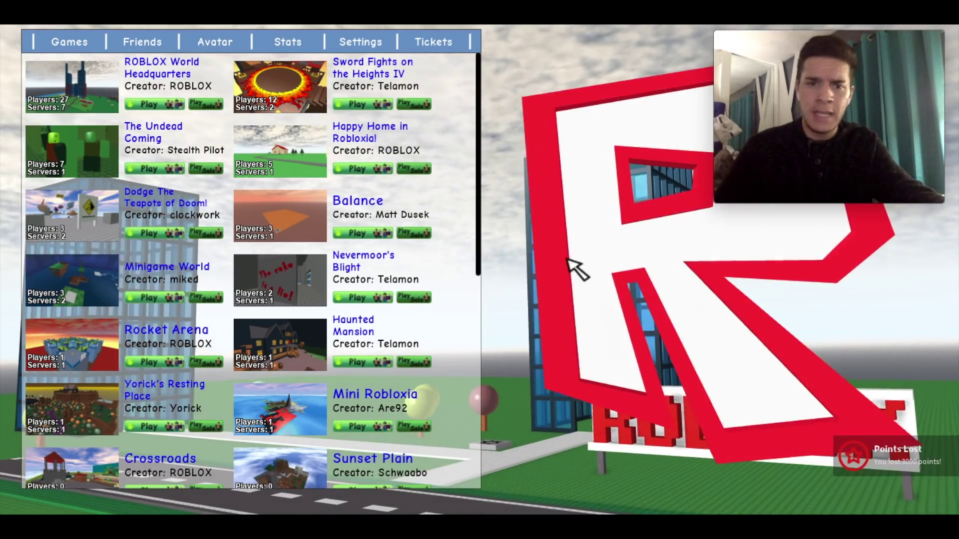
scroll(421, 270, down, 5)
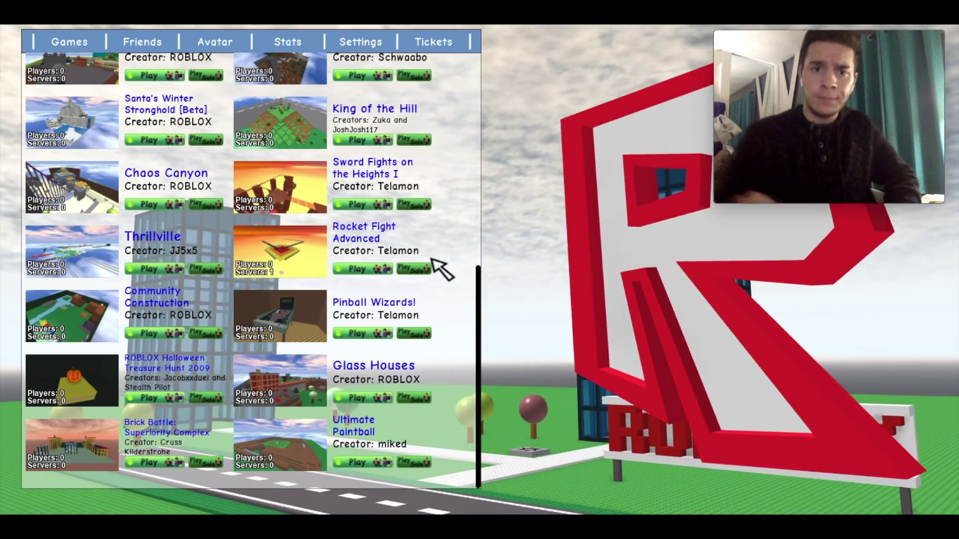
scroll(441, 268, up, 5)
scroll(434, 262, up, 5)
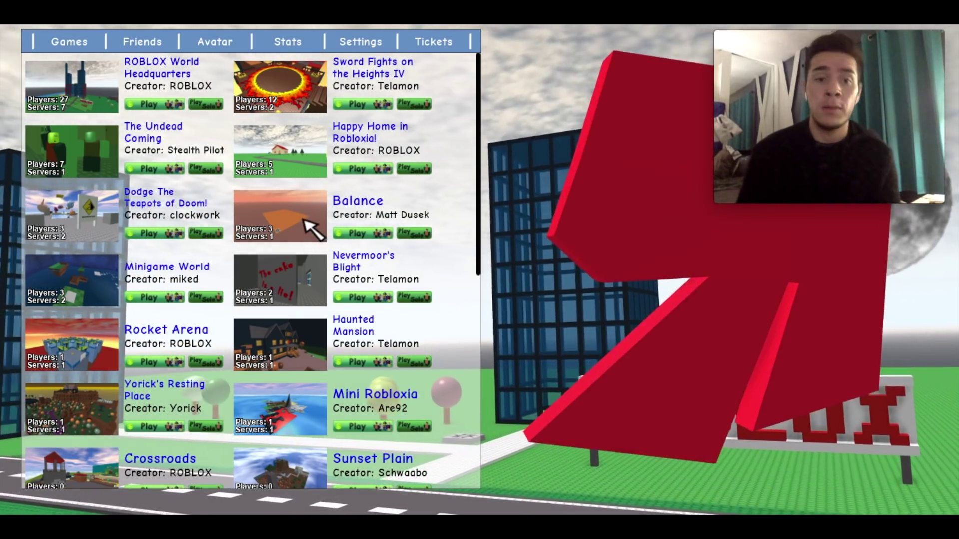
scroll(314, 227, down, 5)
scroll(314, 248, up, 2)
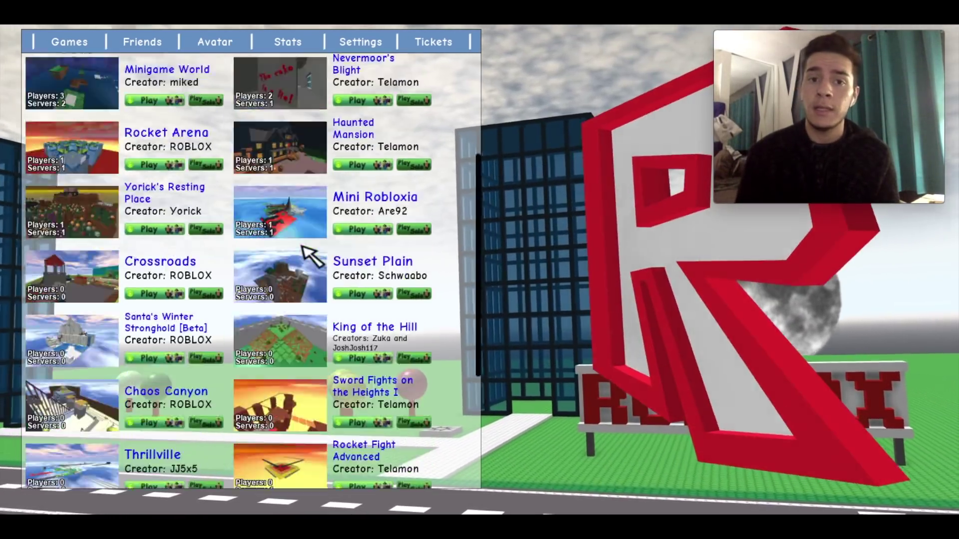
scroll(314, 257, up, 2)
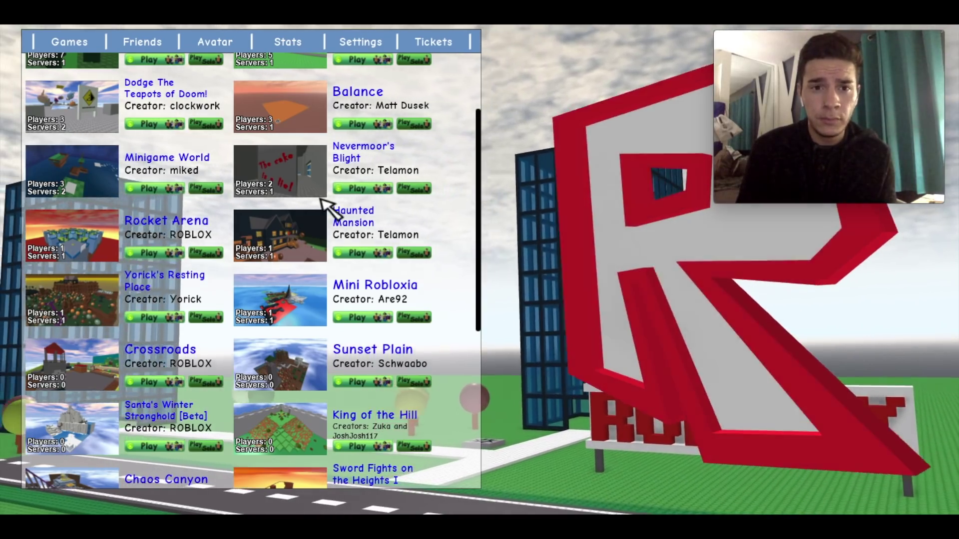
scroll(255, 225, down, 5)
scroll(330, 218, up, 3)
scroll(341, 217, down, 3)
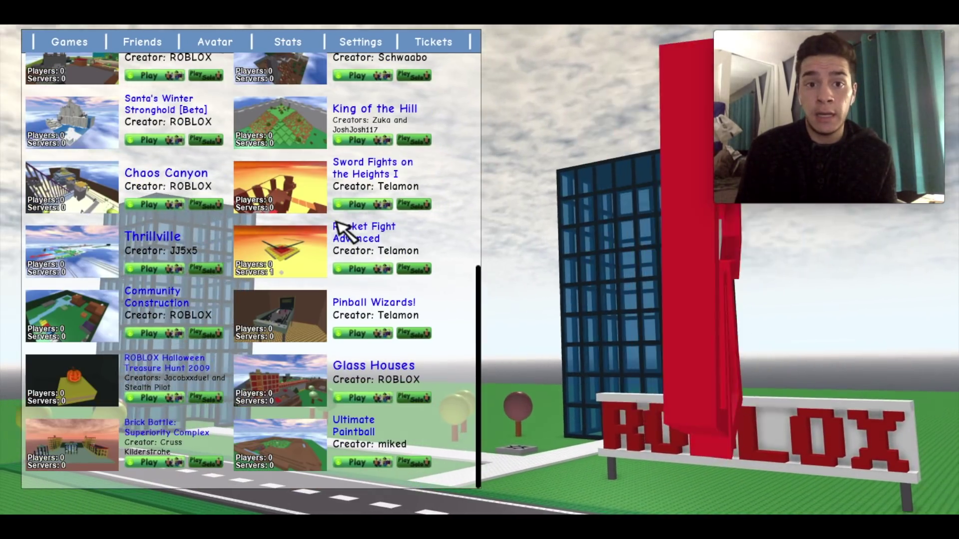
scroll(344, 255, up, 5)
scroll(345, 265, up, 3)
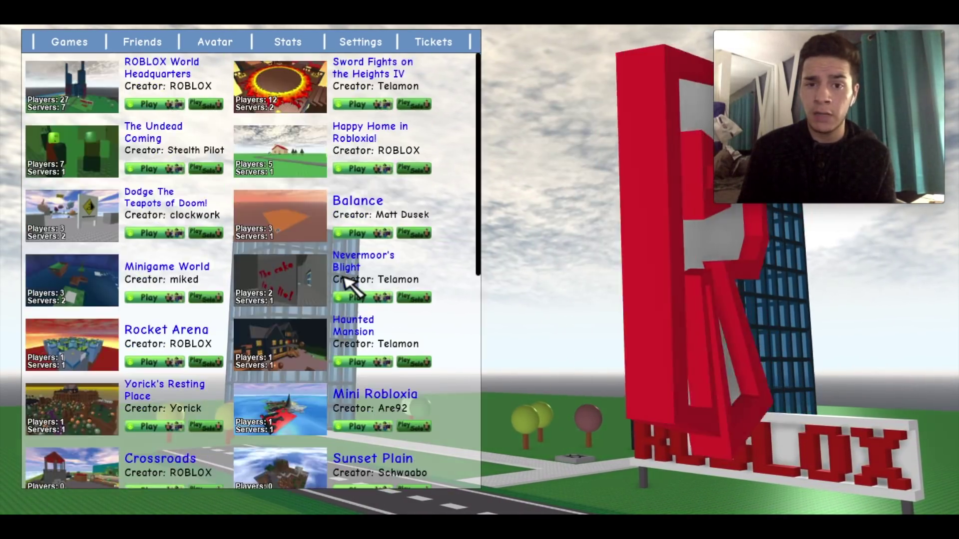
scroll(314, 300, down, 5)
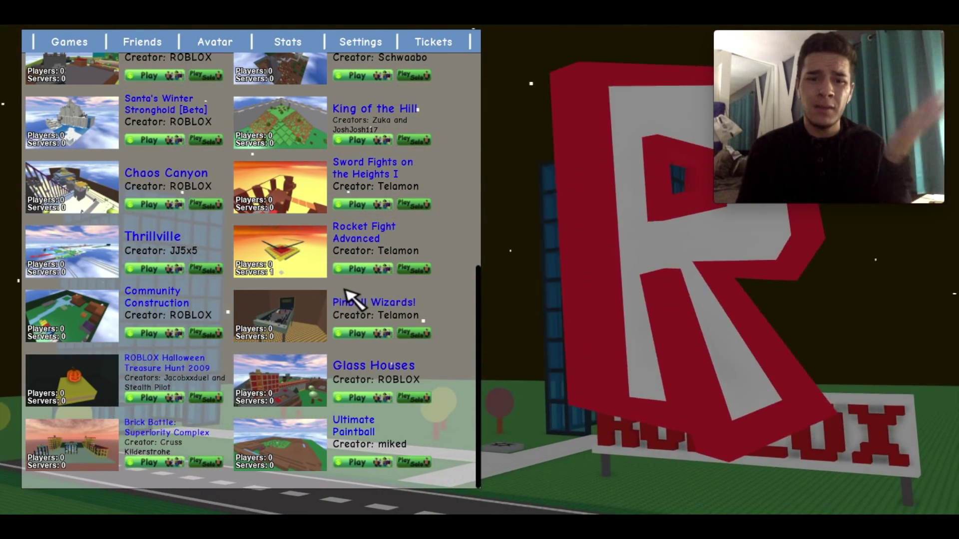
Step: Launch Ultimate Paintball from the bottom of the classic Games list
click(373, 462)
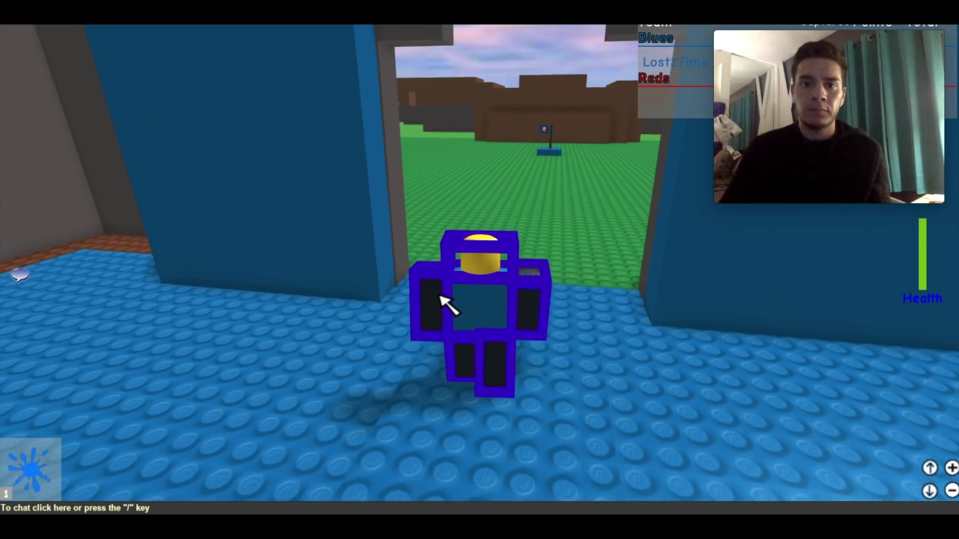
Step: Walk out through the doorway onto the brown ledge, orbiting and tilting the camera around
key(w)
key(w)
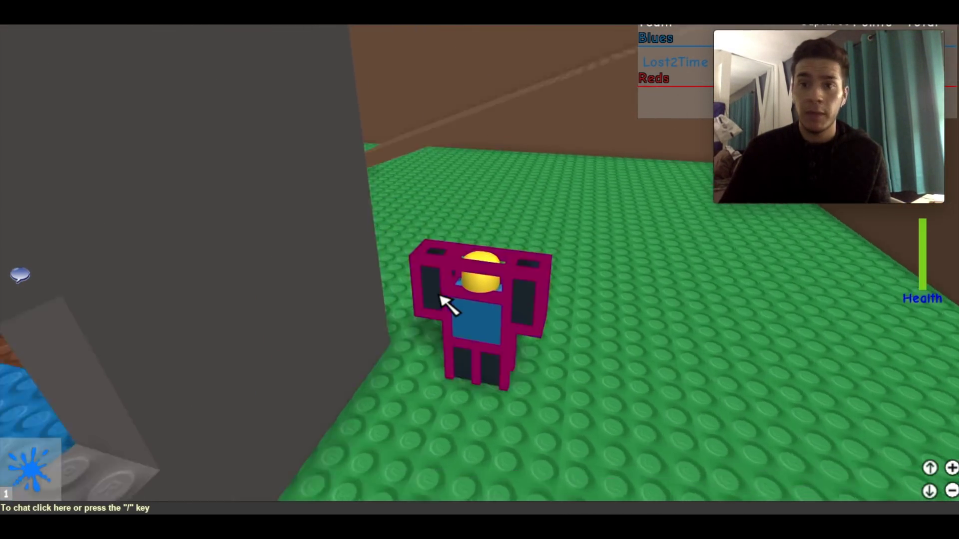
right_click(444, 303)
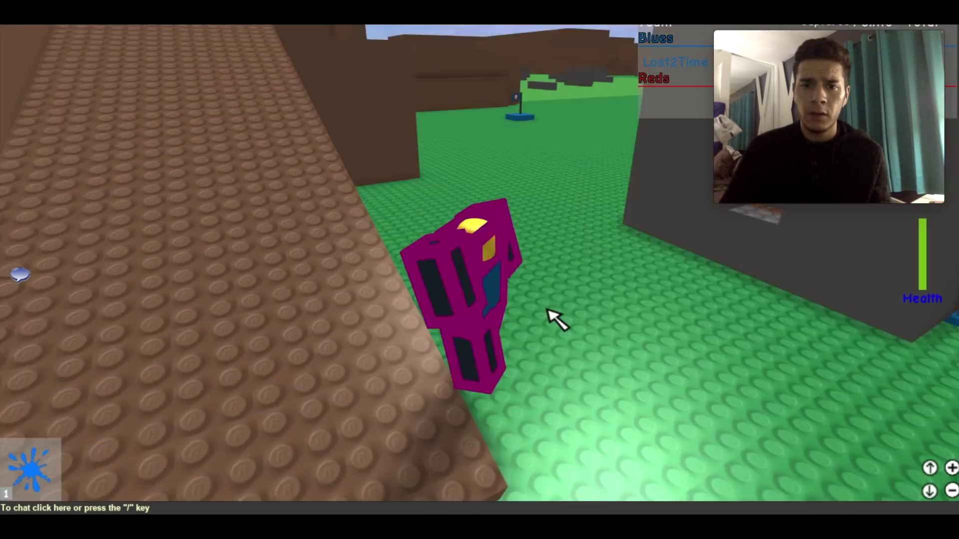
drag(551, 319, 546, 308)
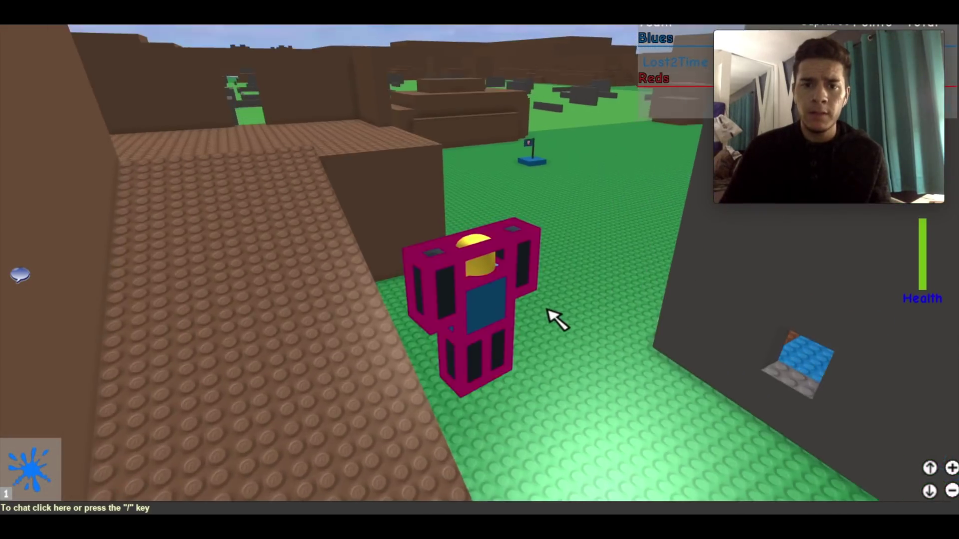
key(w)
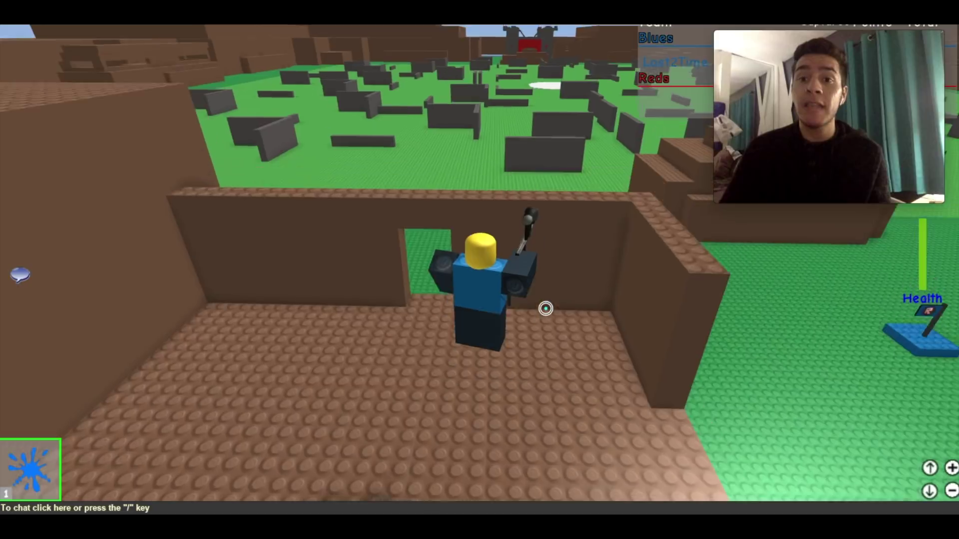
drag(546, 308, 545, 308)
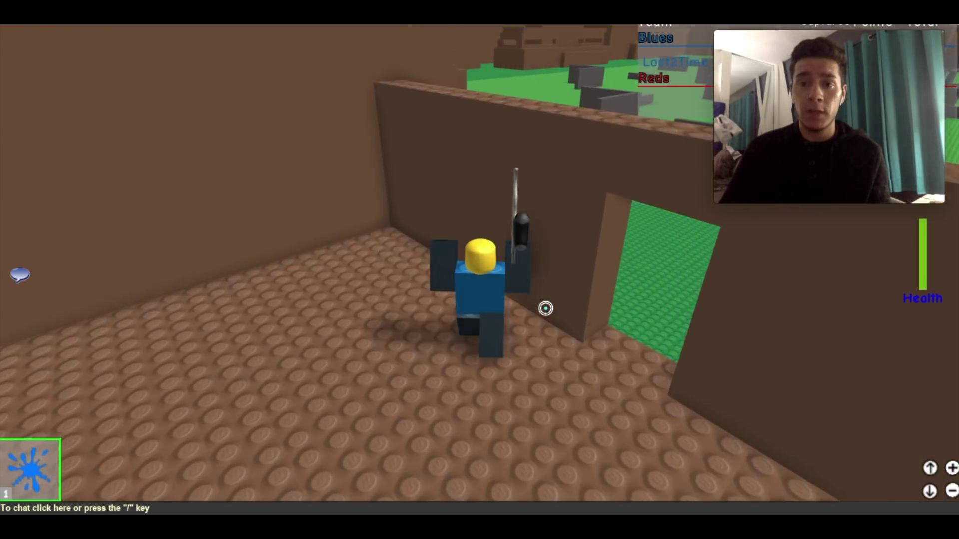
key(w)
key(w)
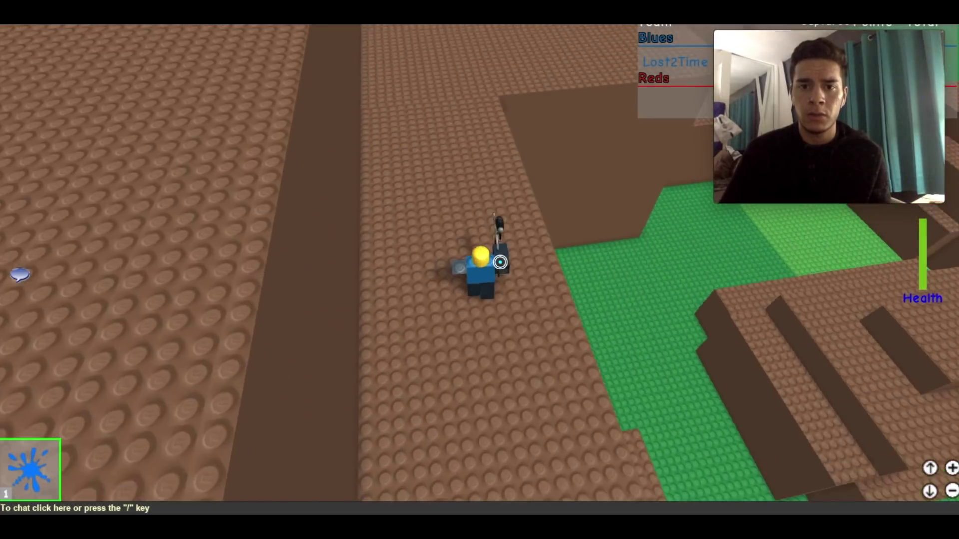
mouse_move(500, 262)
mouse_down()
mouse_move(565, 249)
mouse_move(479, 259)
mouse_up()
scroll(479, 260, up, 5)
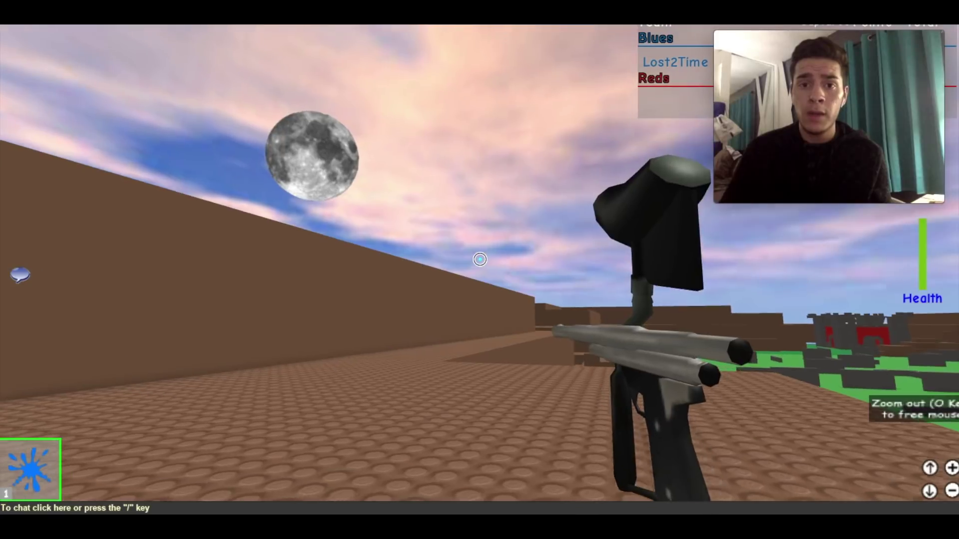
drag(479, 259, 479, 259)
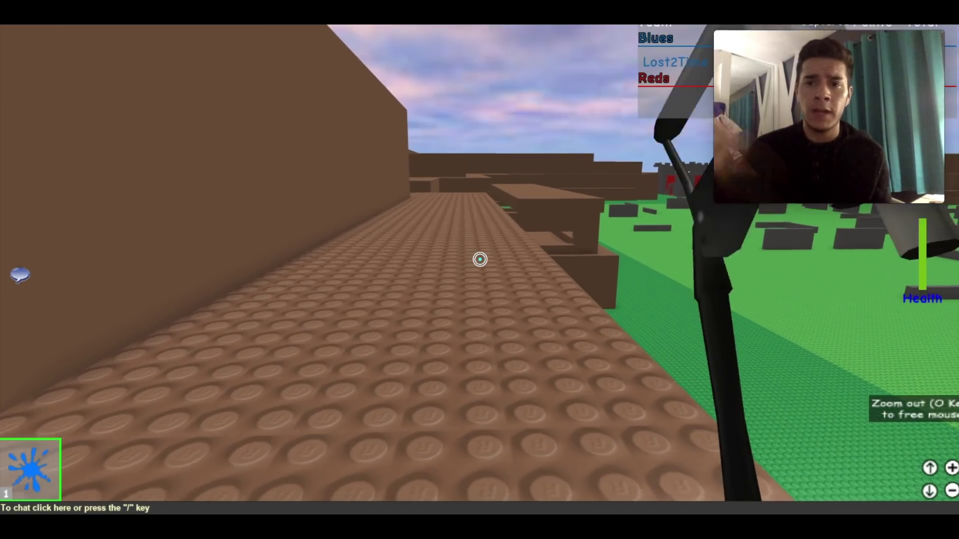
scroll(480, 259, down, 3)
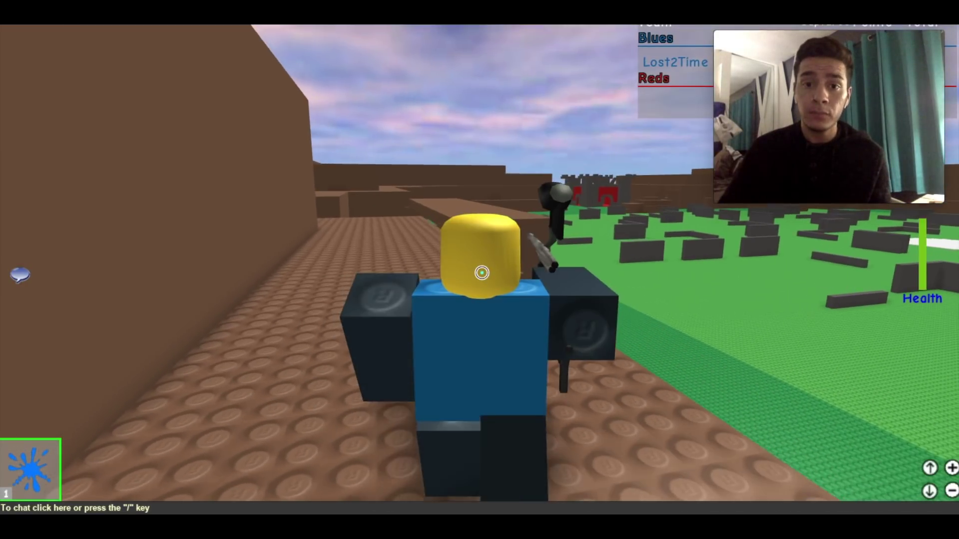
scroll(479, 260, down, 3)
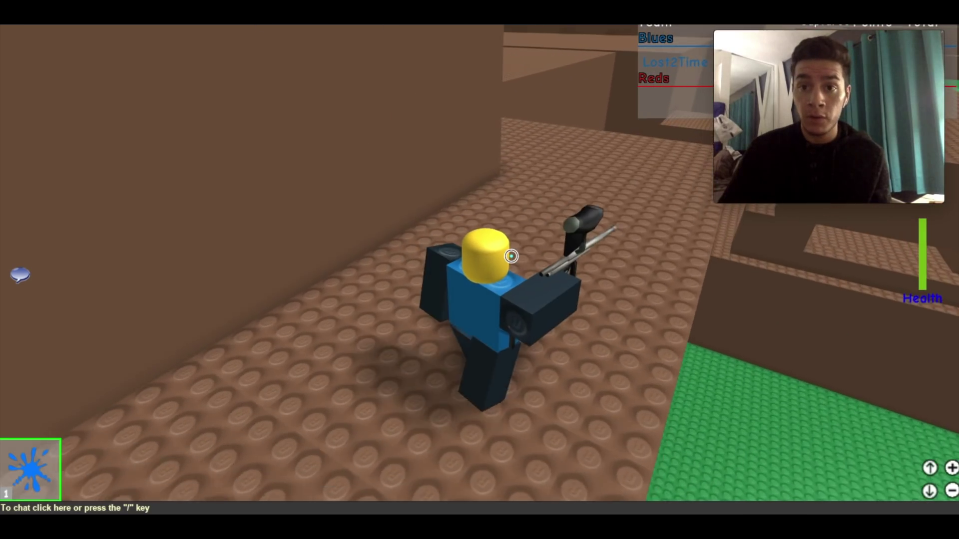
Step: Turn the view along the brown floor and walk toward the brown walls beside the green strip
right_click(511, 257)
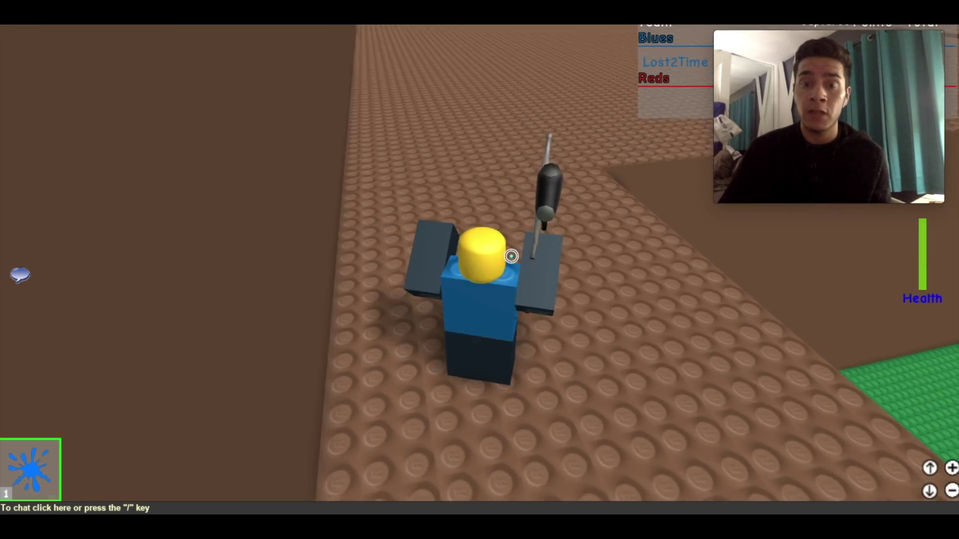
drag(511, 257, 551, 244)
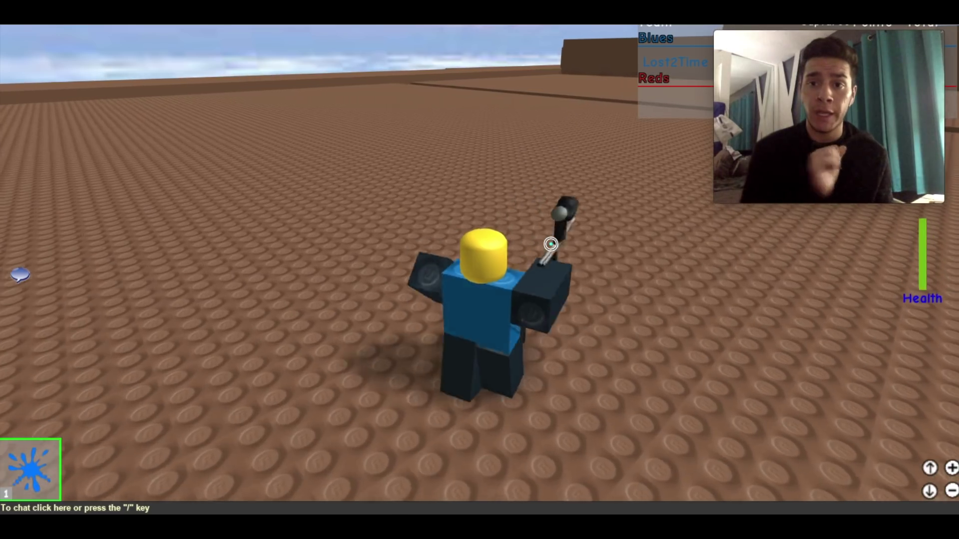
drag(550, 244, 554, 240)
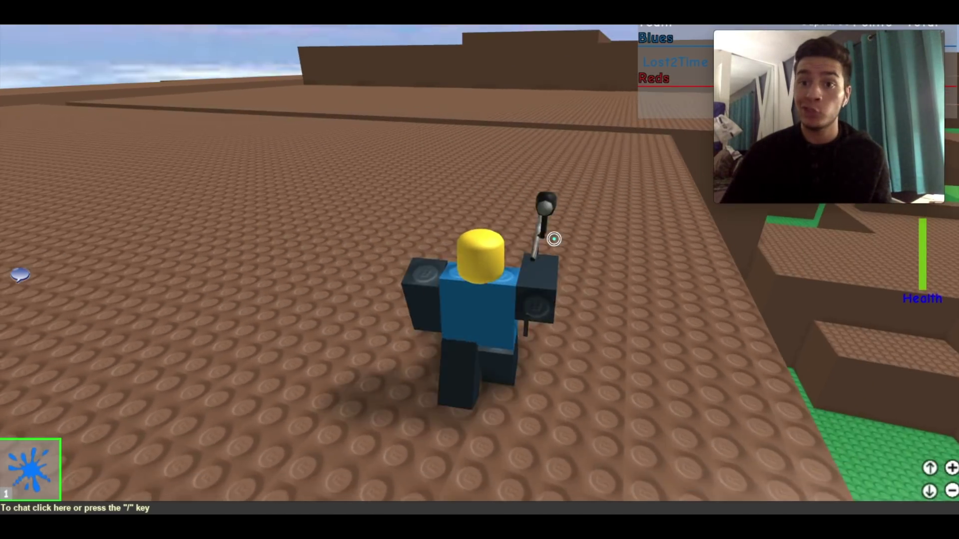
key(w)
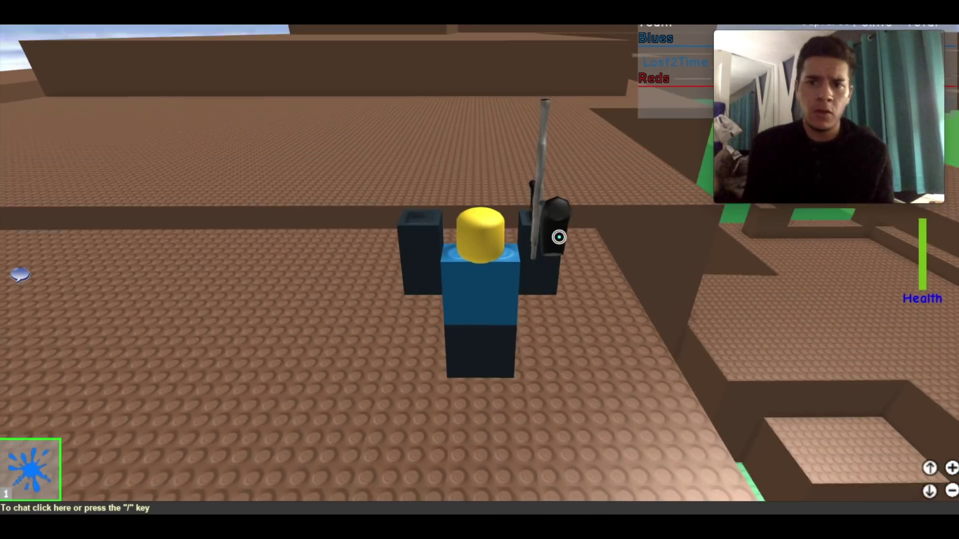
key(w)
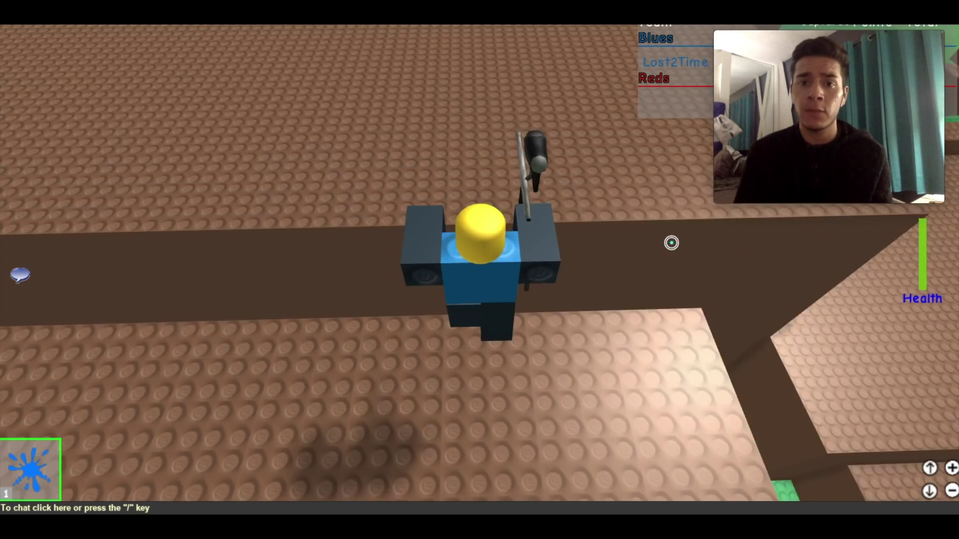
right_click(665, 237)
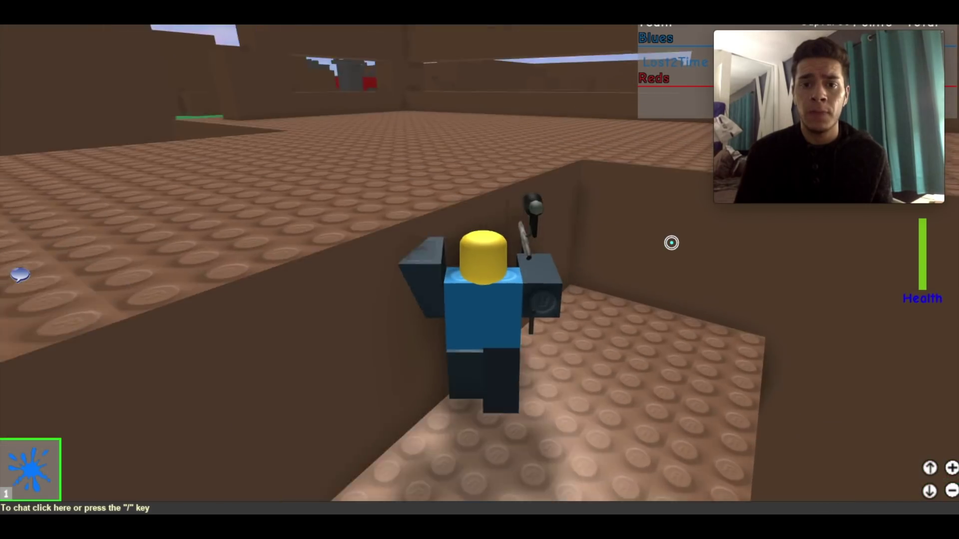
Step: Jump onto the ledge and climb the stairs to the brown platform and green field
key(space)
key(w)
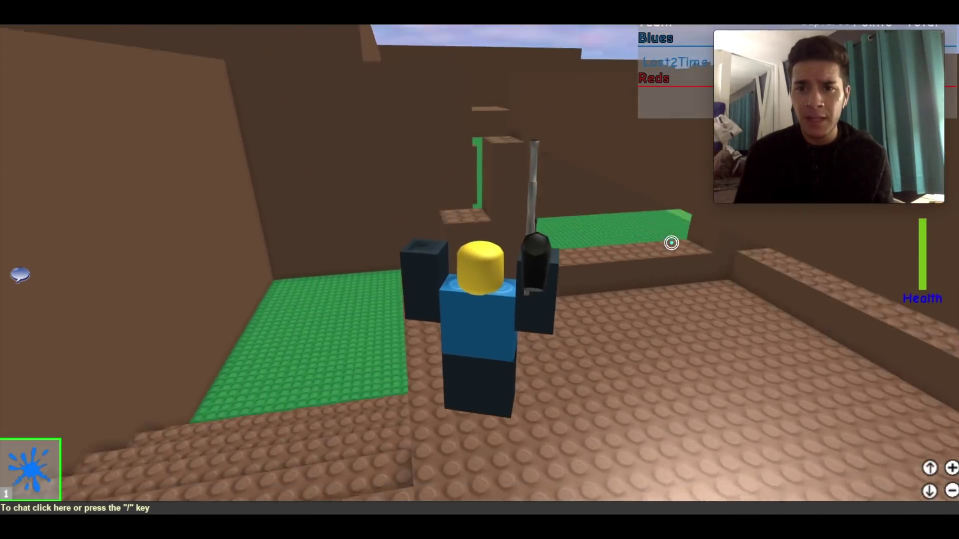
key(w)
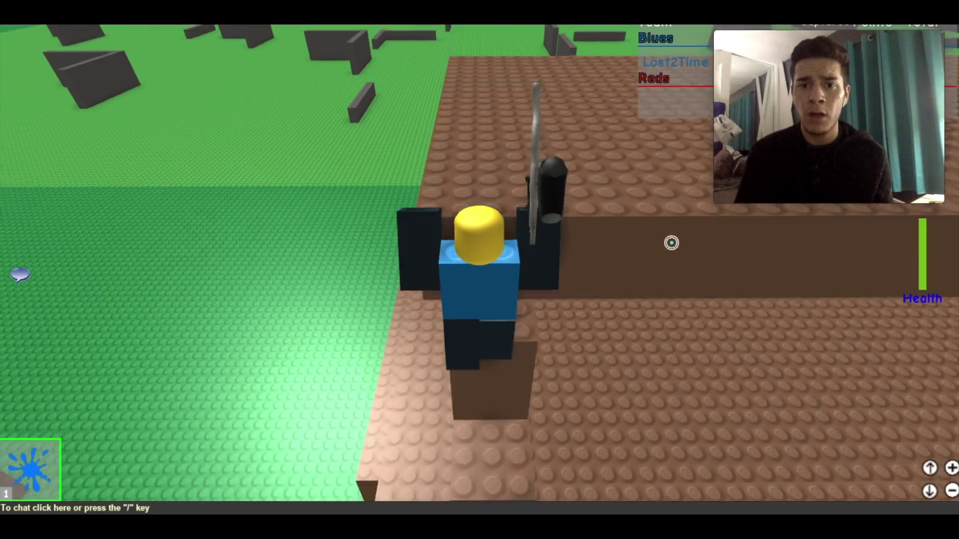
key(w)
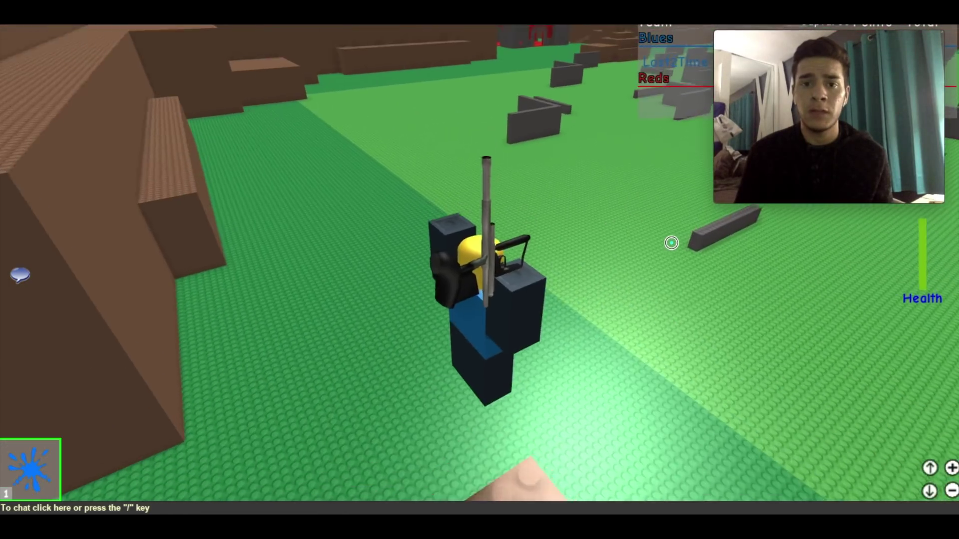
key(w)
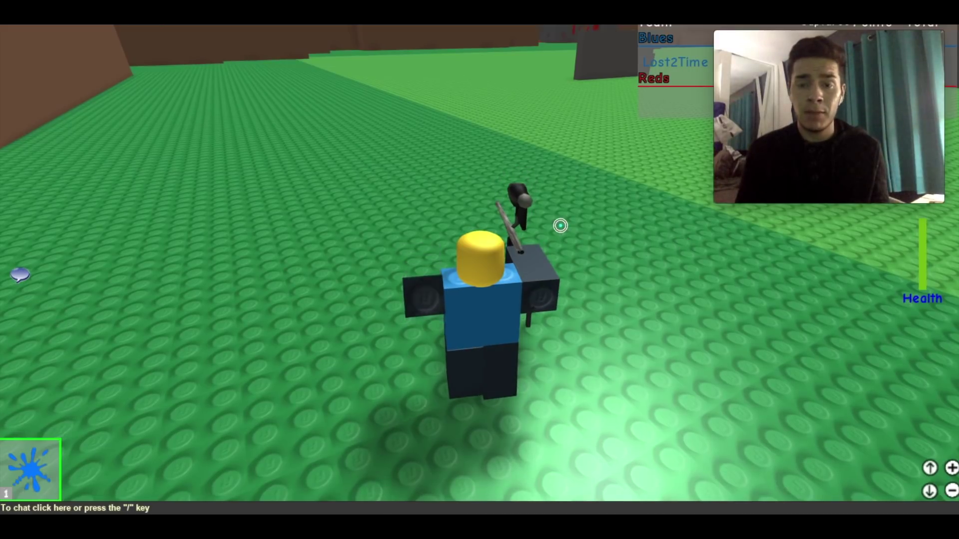
key(d)
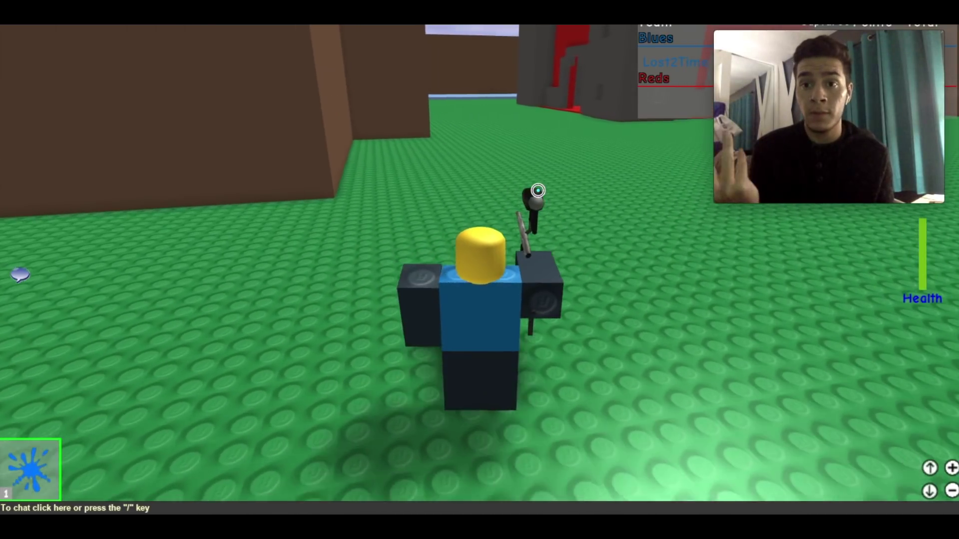
Step: Walk alongside the brown wall across the green field toward the red fort
key(w)
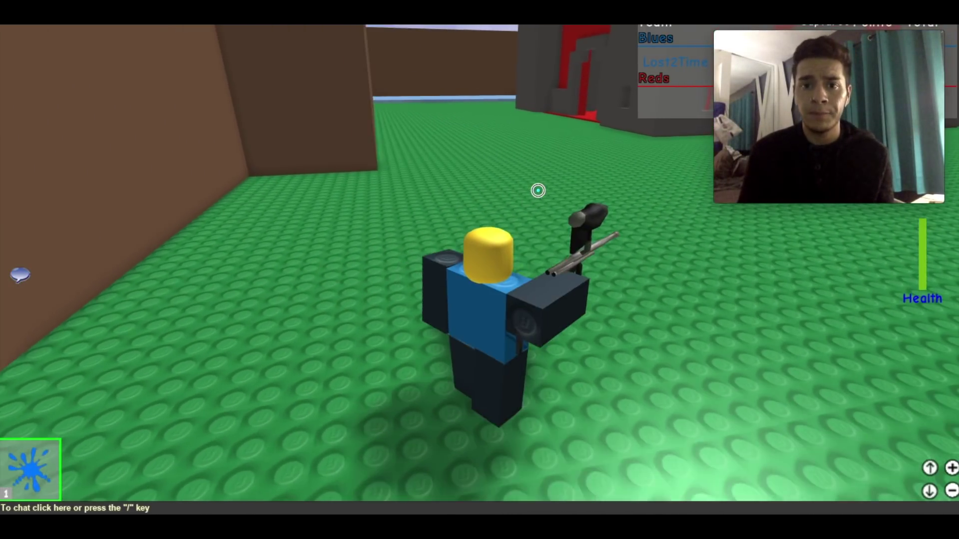
key(w)
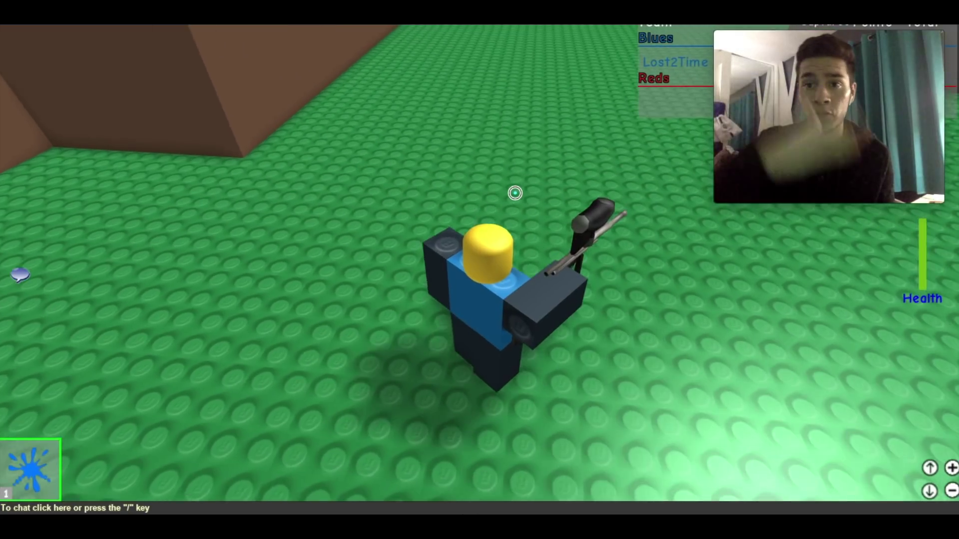
key(w)
key(w)
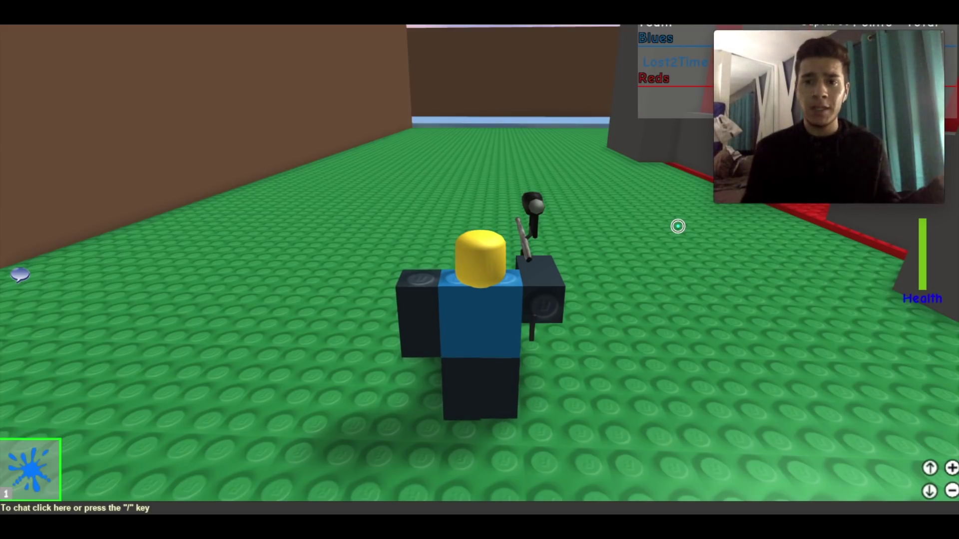
scroll(677, 226, down, 6)
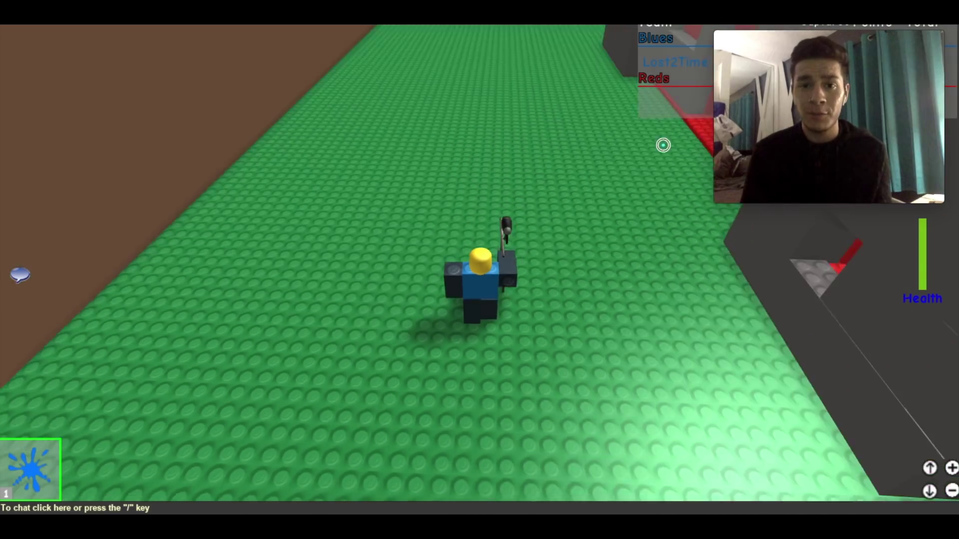
Step: Enter the red-floored building, firing paintballs while moving through the room
drag(678, 226, 573, 164)
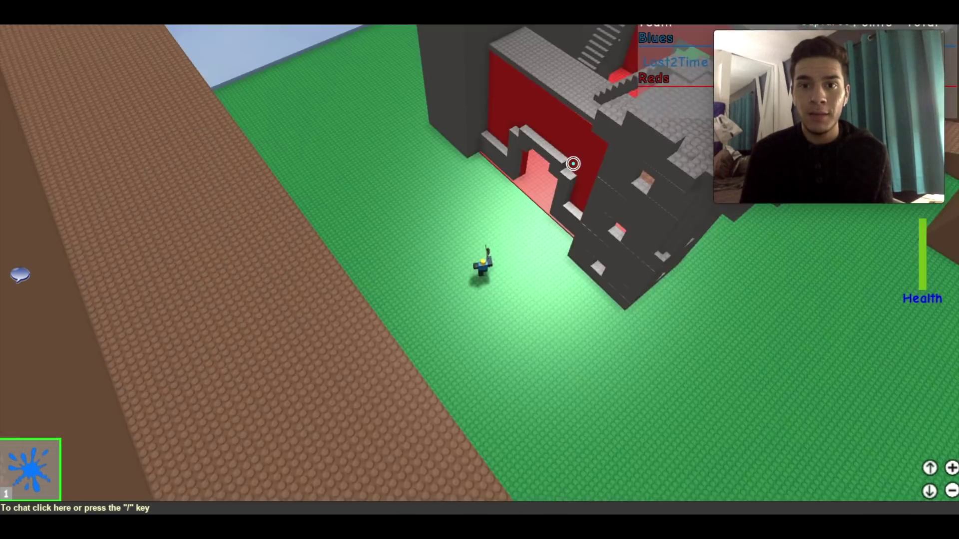
scroll(573, 164, up, 4)
scroll(573, 163, up, 4)
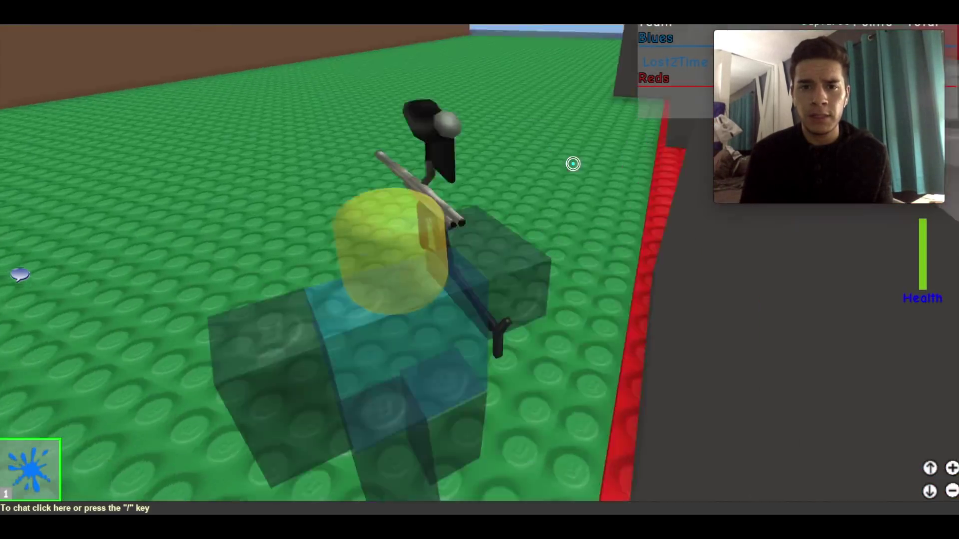
scroll(573, 163, up, 5)
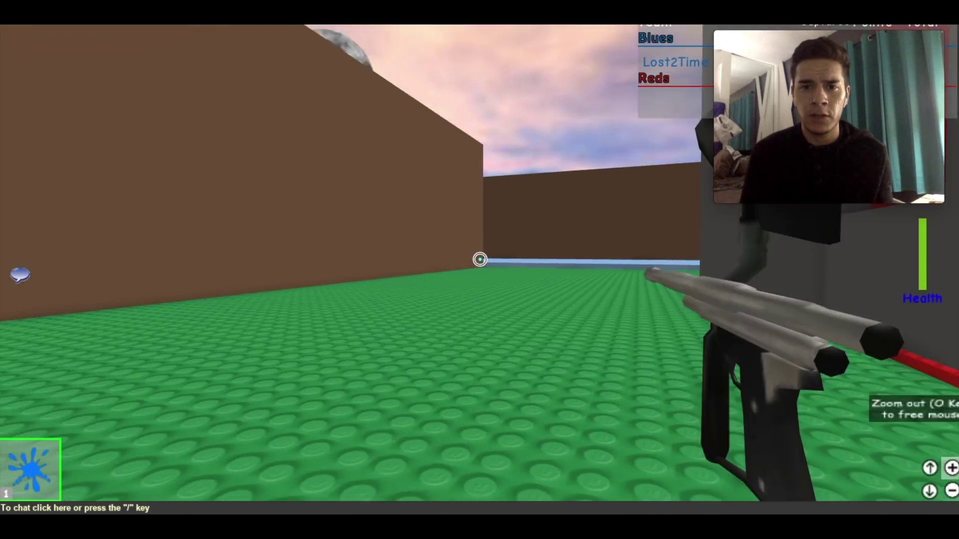
key(w)
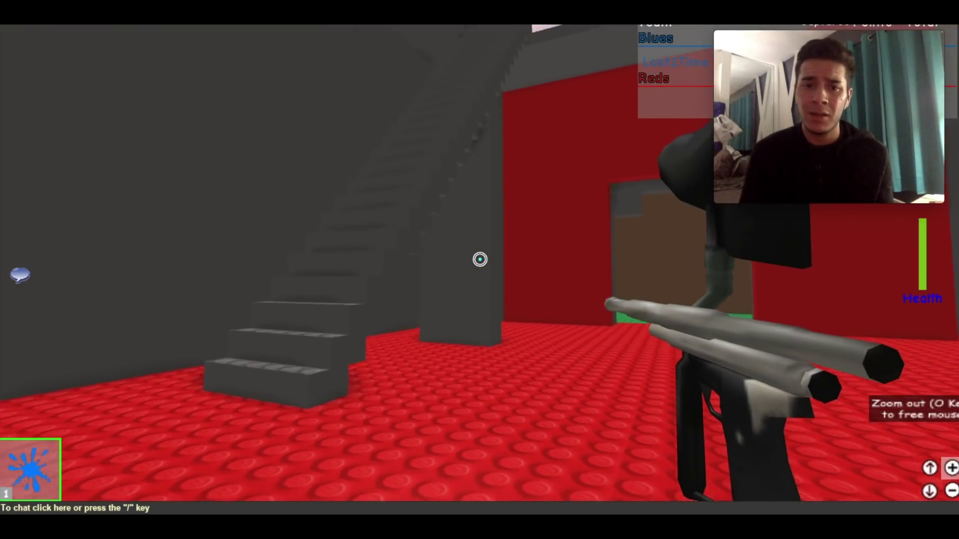
click(480, 260)
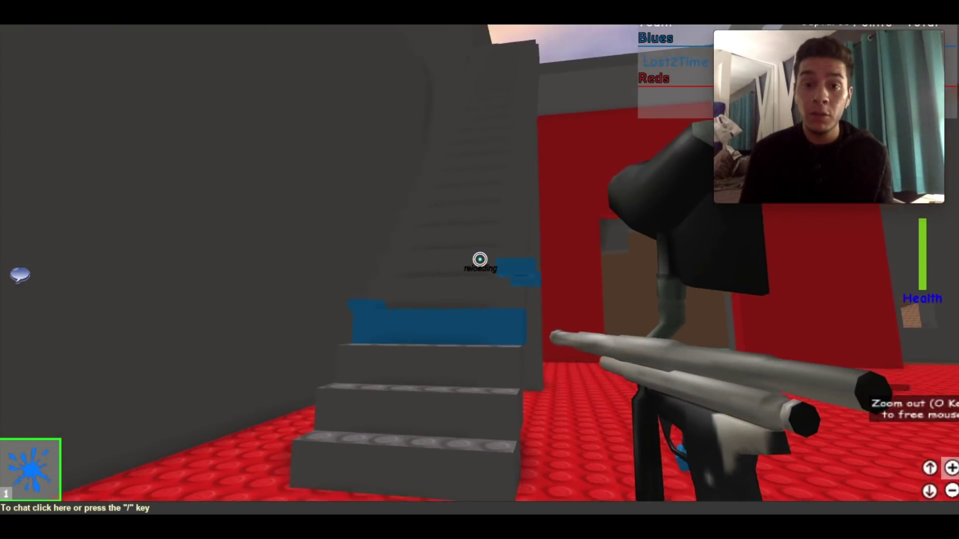
key(w)
click(480, 260)
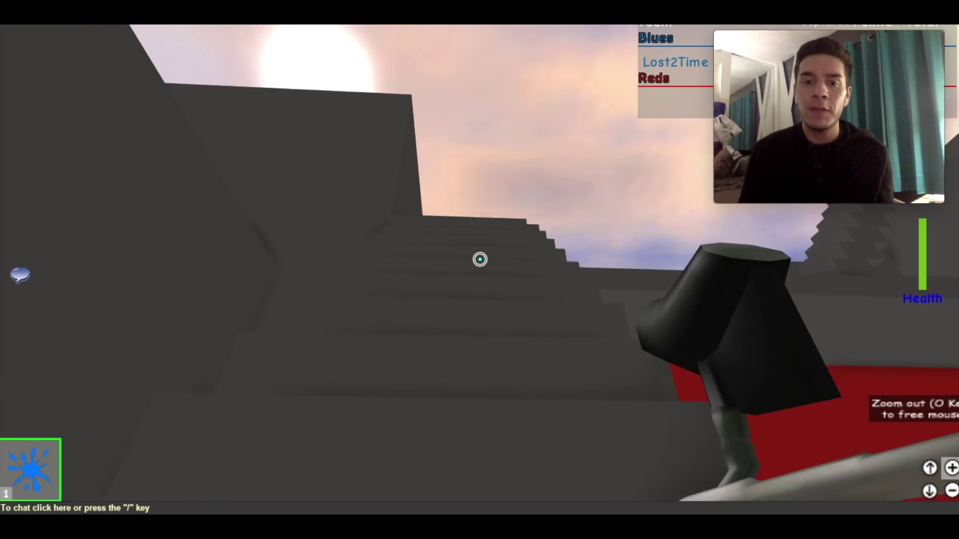
key(w)
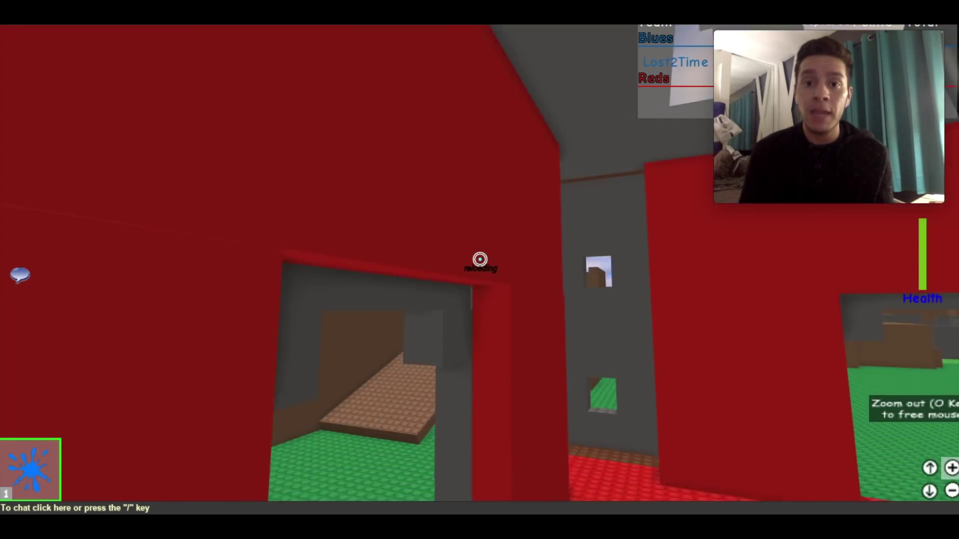
key(w)
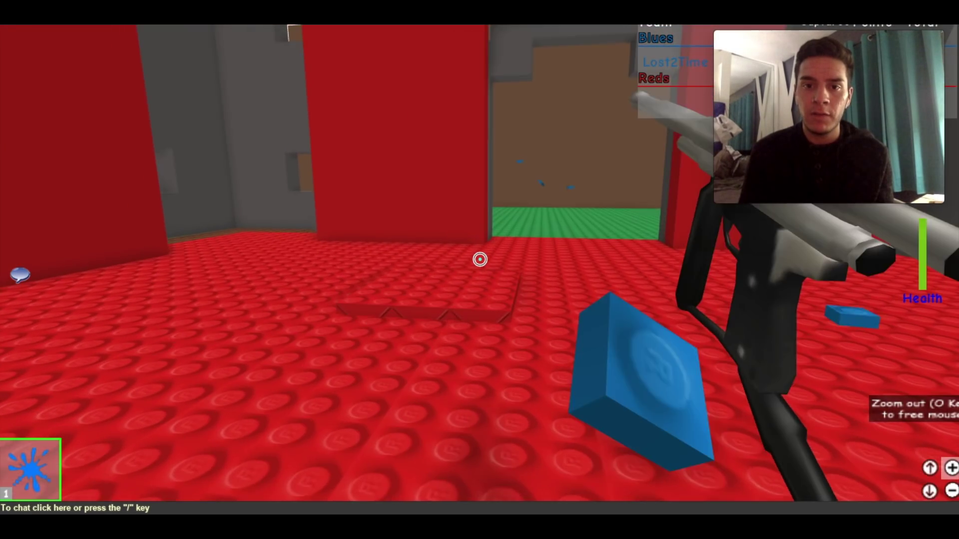
Step: Fire another paintball, then cross the red room and climb the grey stairs
click(480, 259)
key(w)
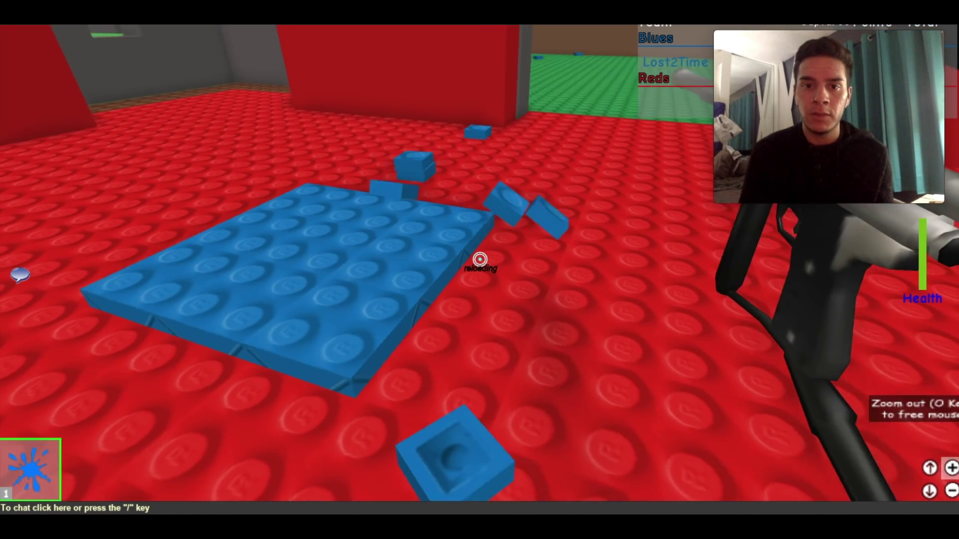
key(w)
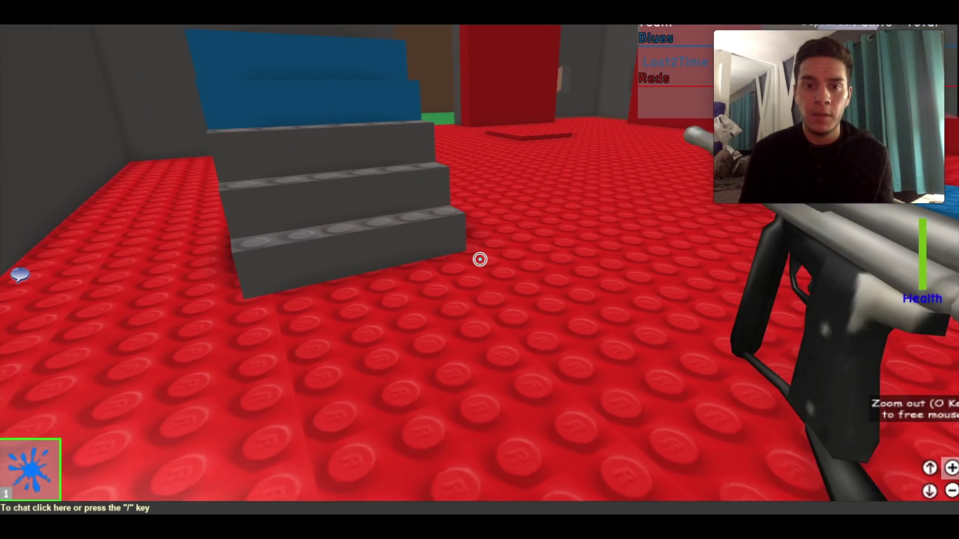
key(w)
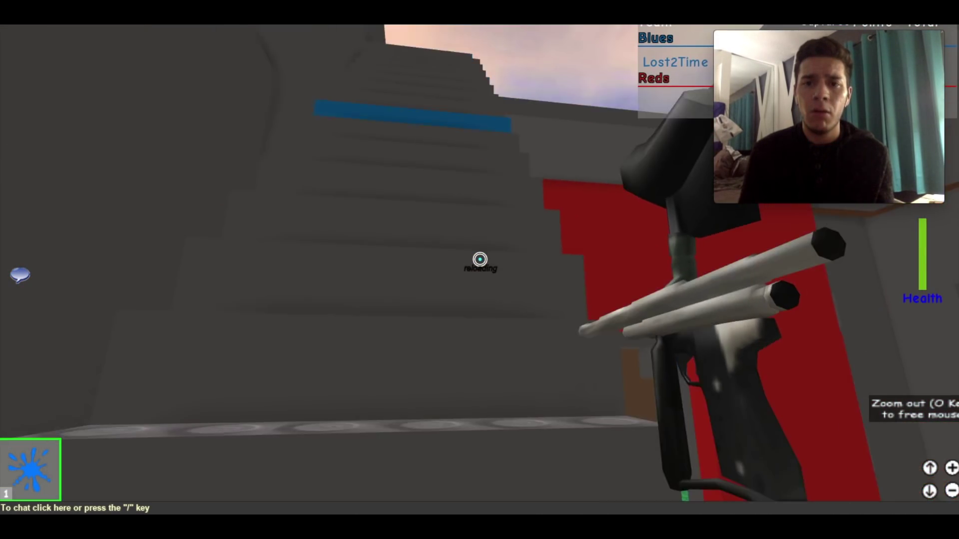
key(w)
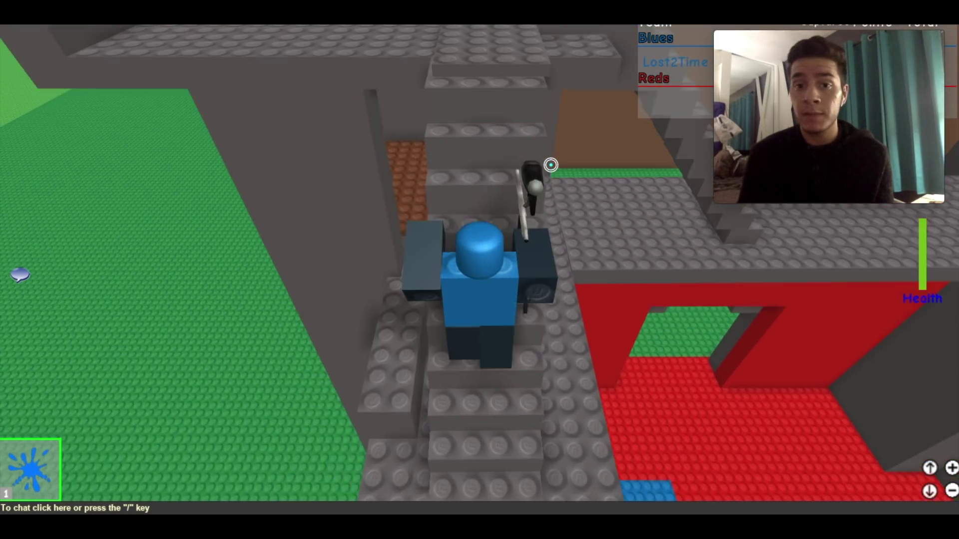
Step: Run along the grey battlements, climb the stairs to the top platform, and rotate the view over the map
key(w)
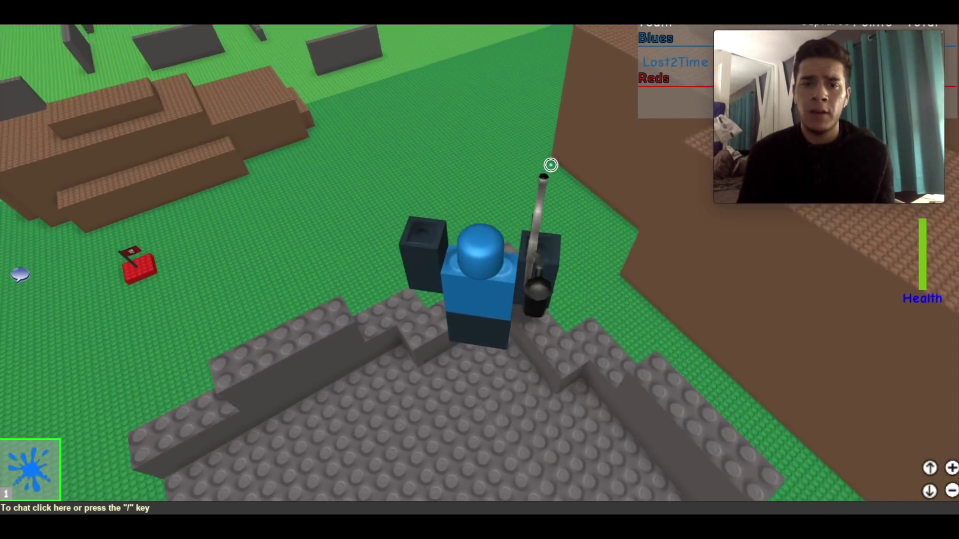
key(w)
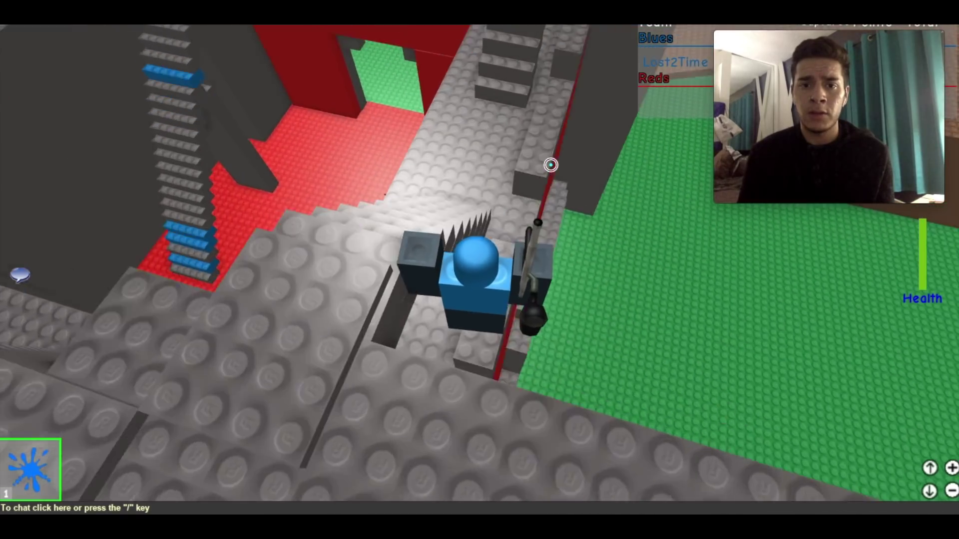
key(w)
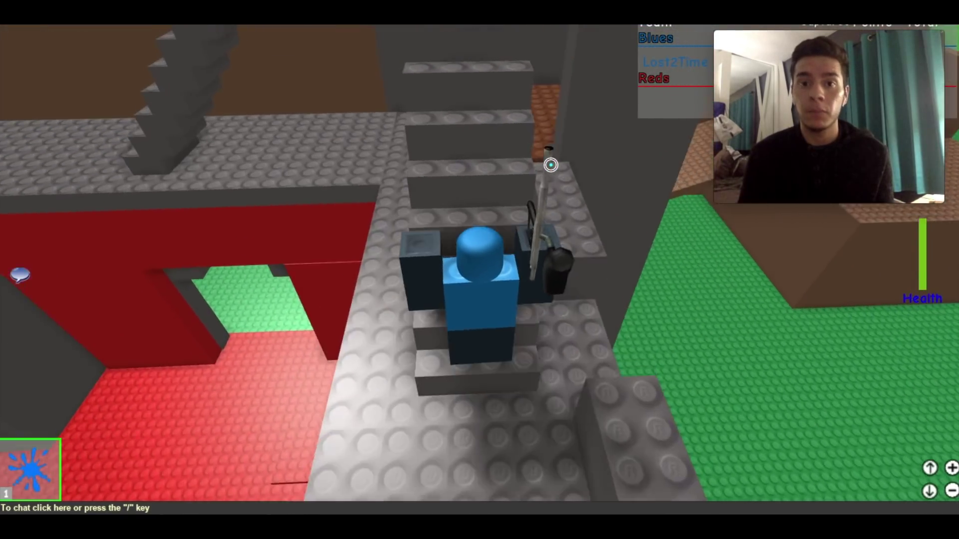
key(w)
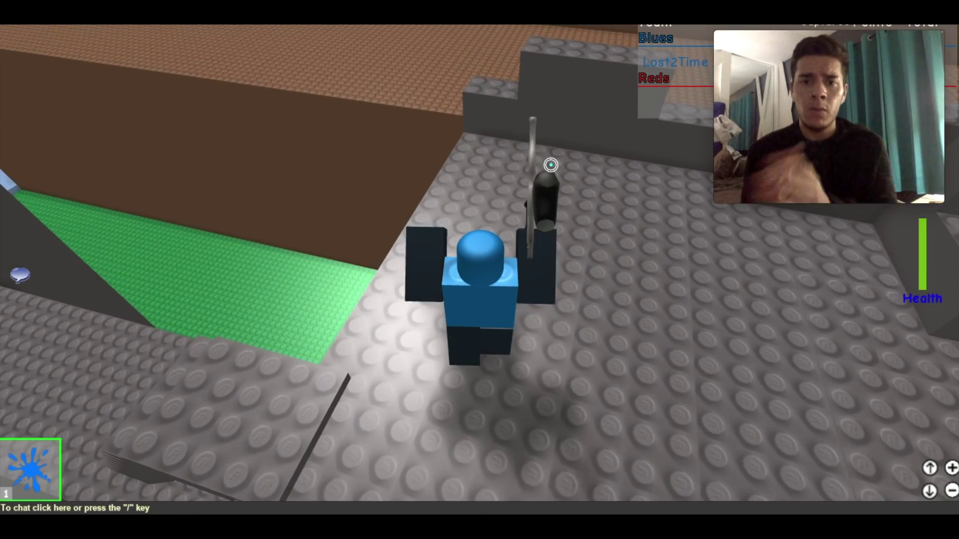
scroll(472, 368, down, 5)
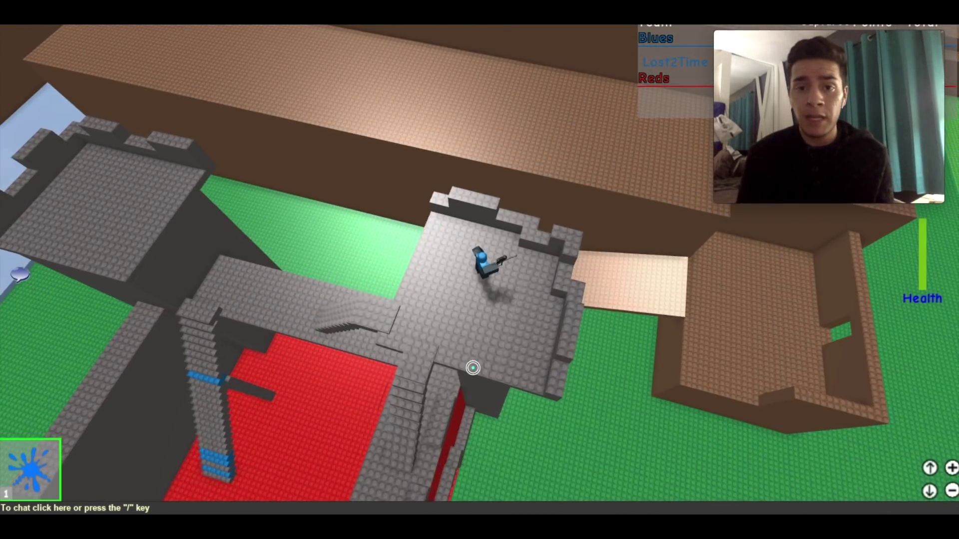
scroll(473, 368, down, 5)
drag(473, 368, 437, 215)
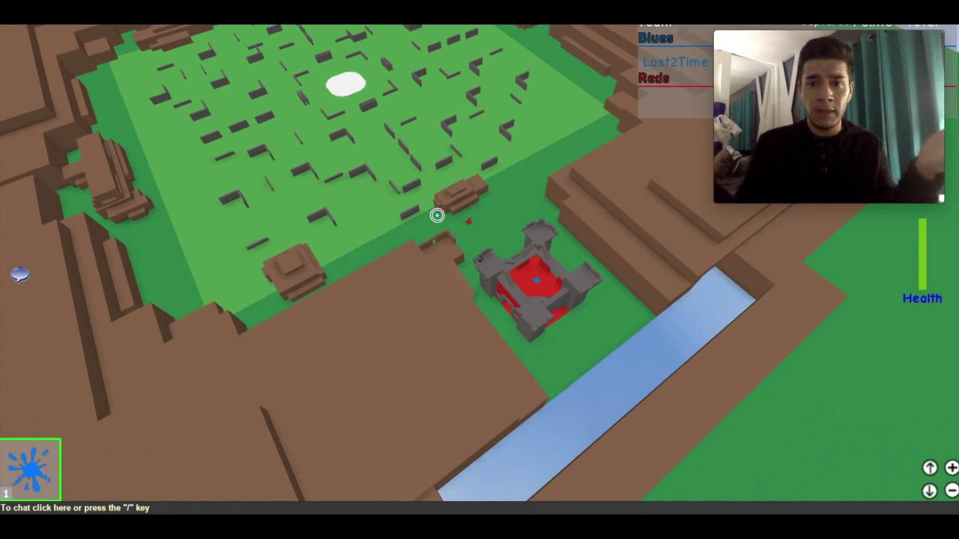